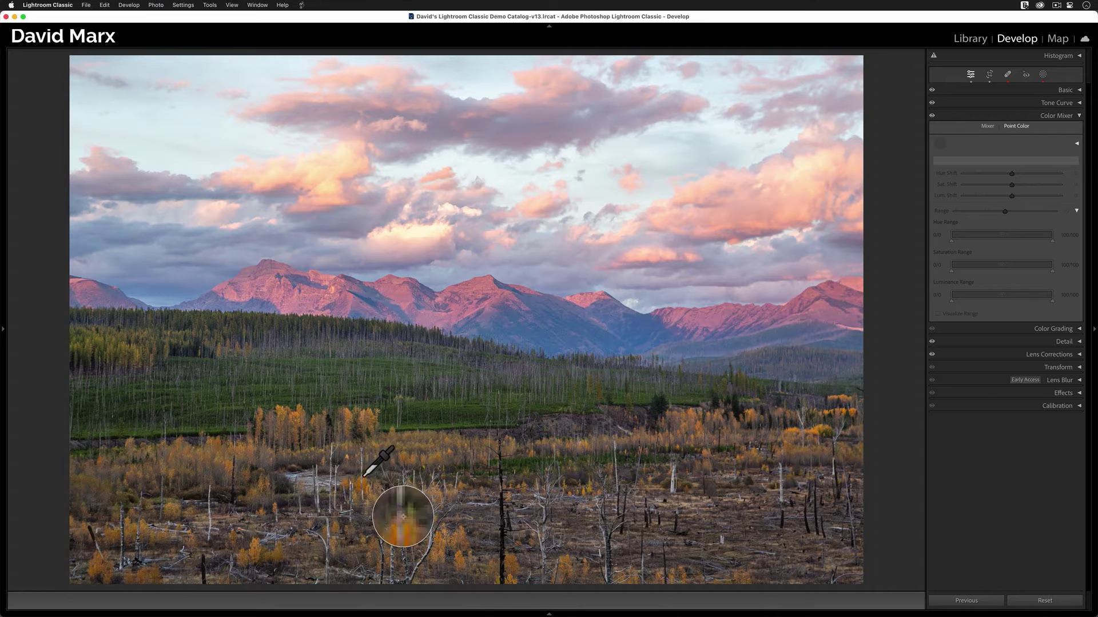
- Sample the yellow autumn foliage as the point colour, boost its saturation, compare, and shrink the range to minimum
left_click(256, 501)
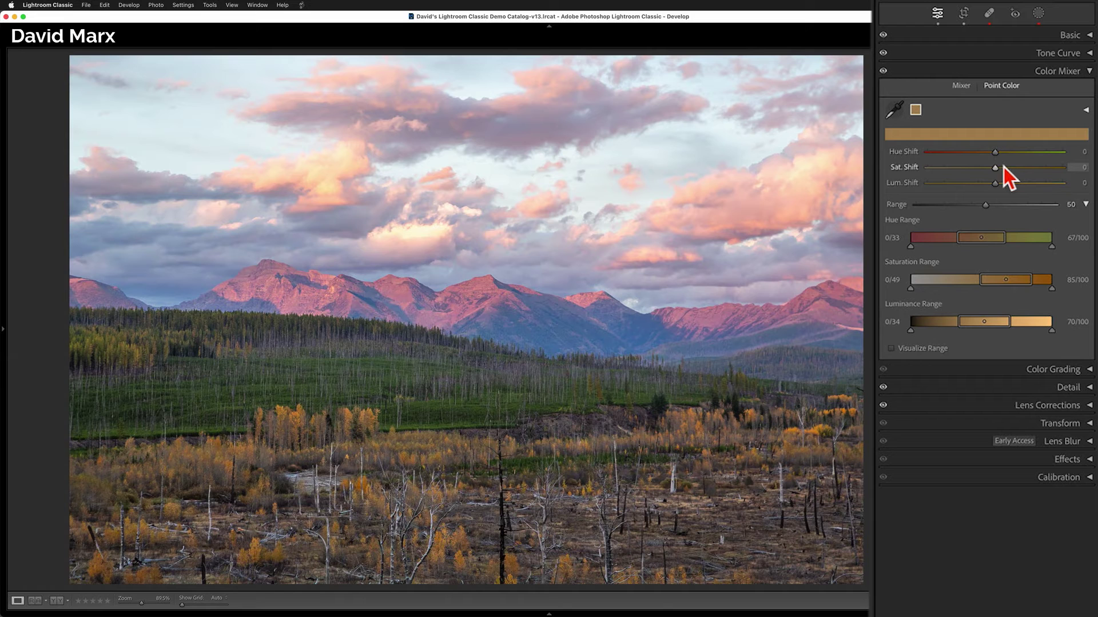
mouse_move(996, 167)
left_mouse_down()
mouse_move(1023, 171)
mouse_move(989, 187)
left_mouse_up()
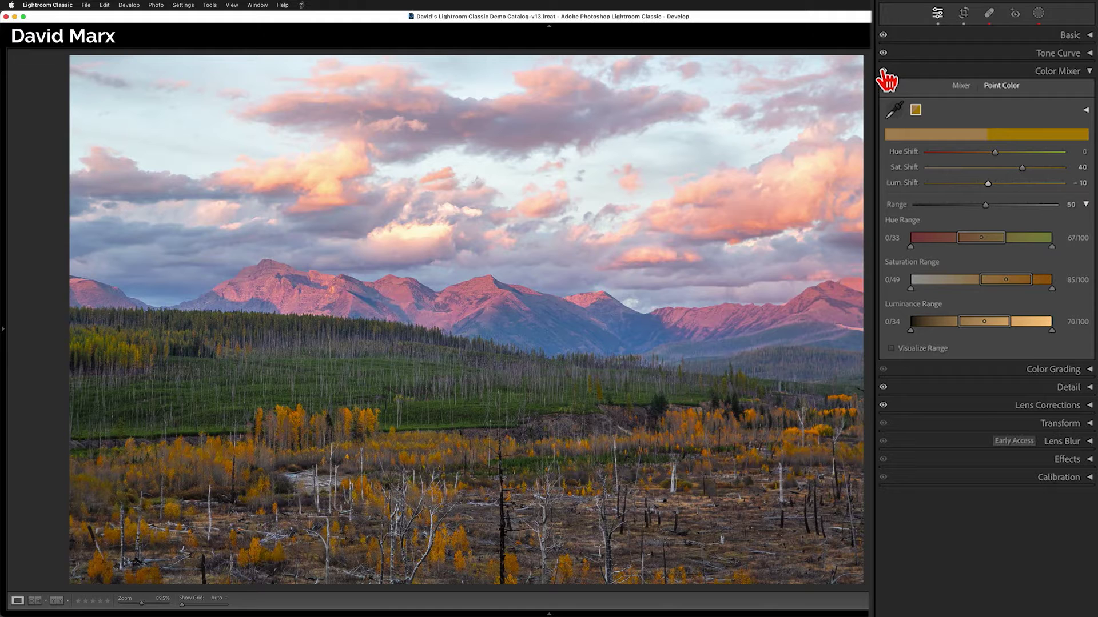
left_click(883, 71)
left_click(884, 71)
left_click(883, 72)
left_click(883, 72)
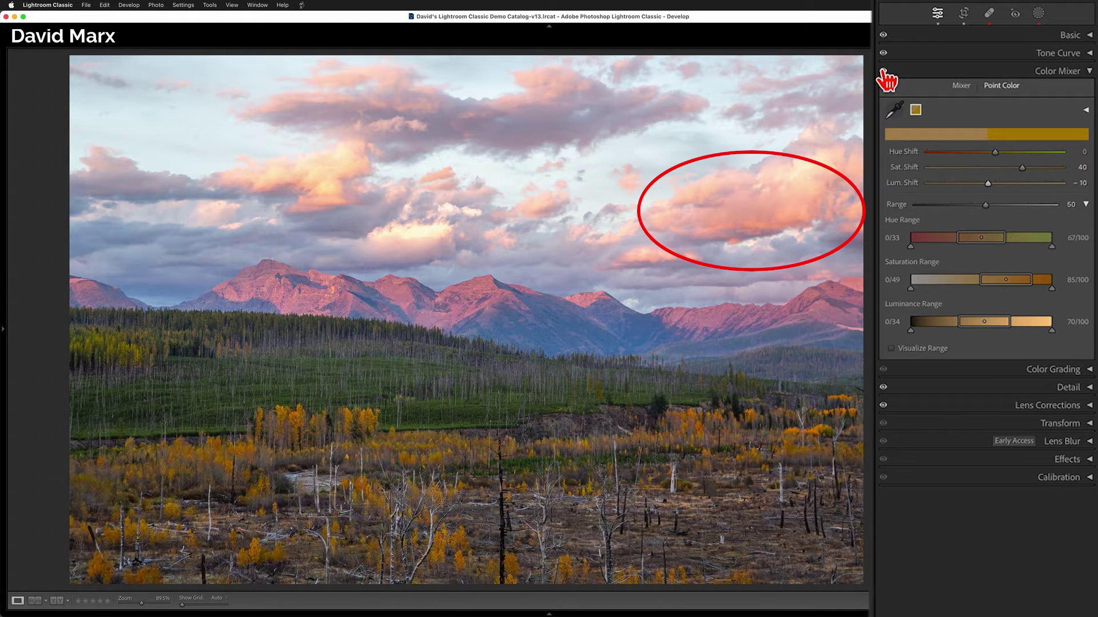
left_click(883, 72)
left_click(883, 72)
left_click(884, 71)
left_click(884, 72)
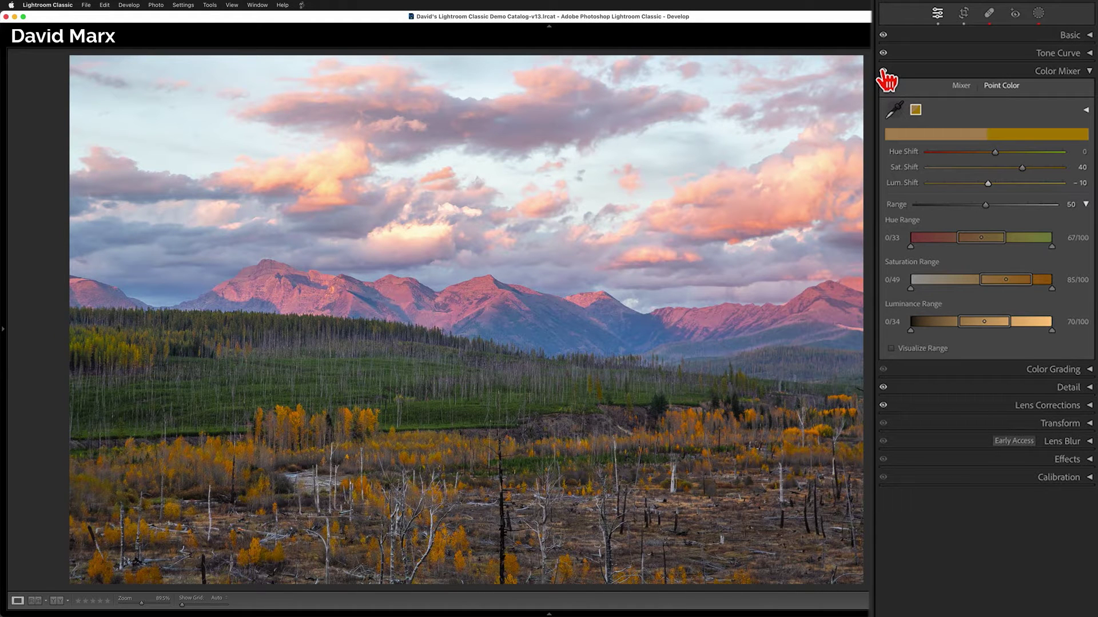
left_click_drag(985, 204, 922, 206)
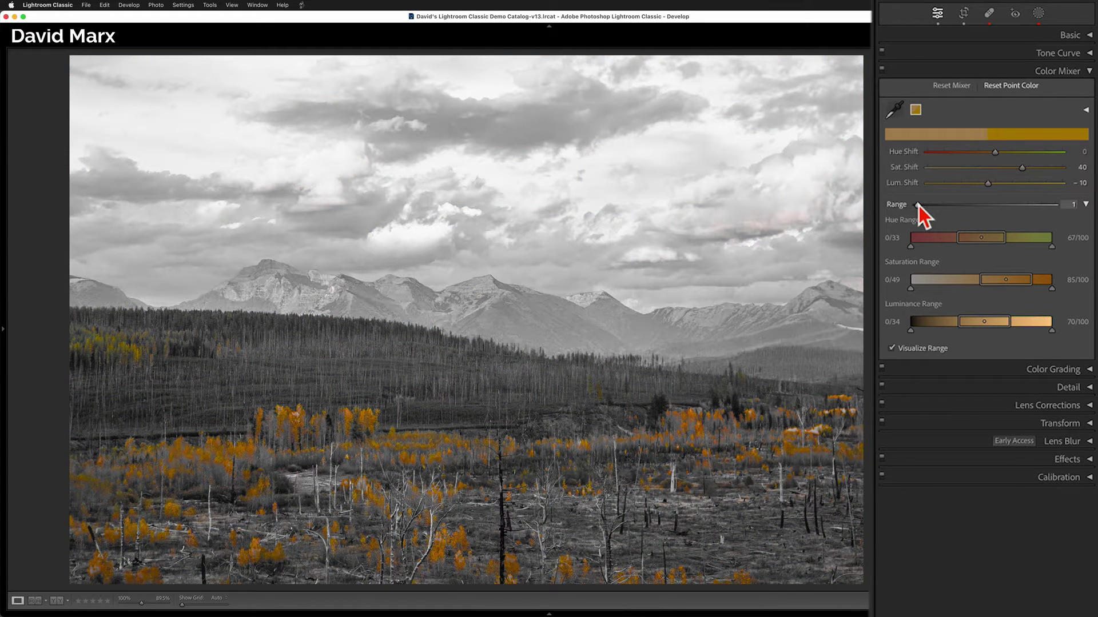
left_click_drag(918, 206, 914, 206)
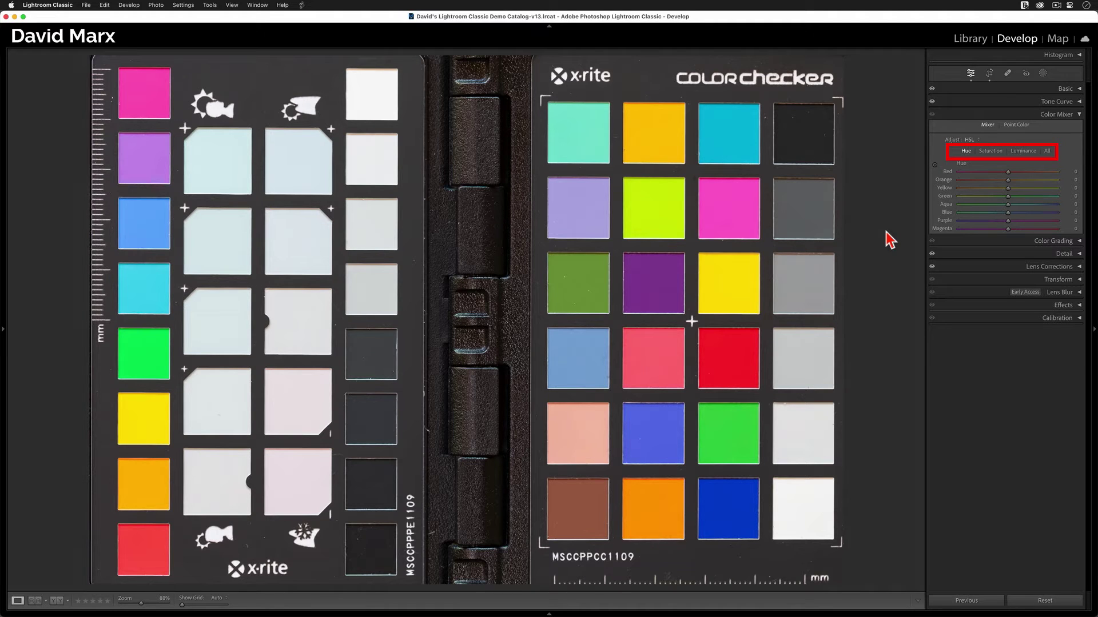
left_click_drag(1014, 213, 1034, 234)
left_click(990, 151)
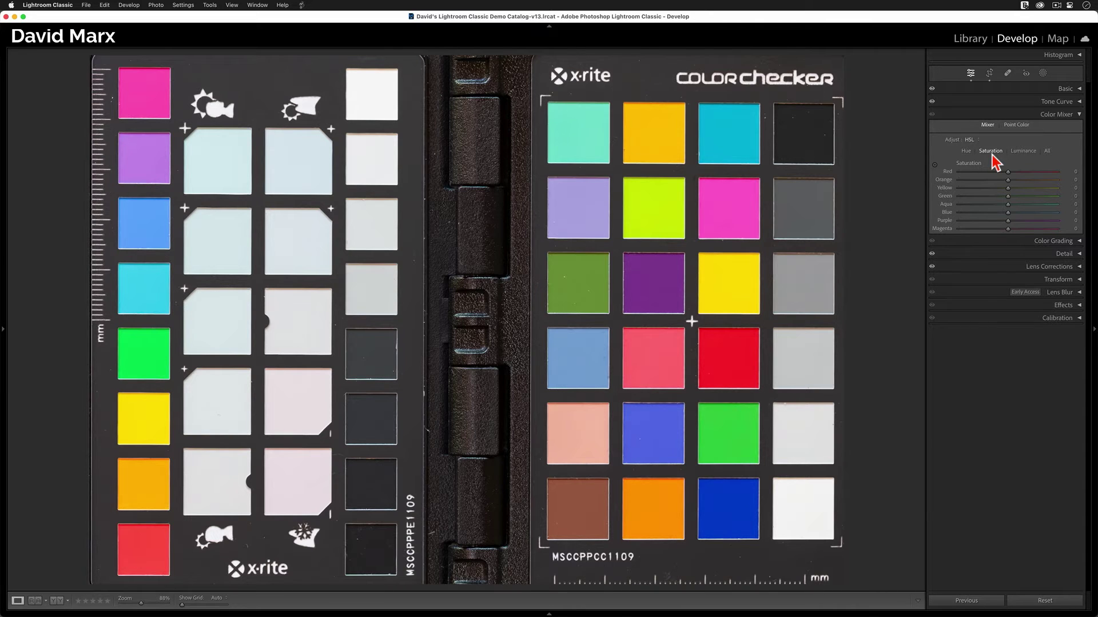
left_click_drag(1008, 212, 944, 213)
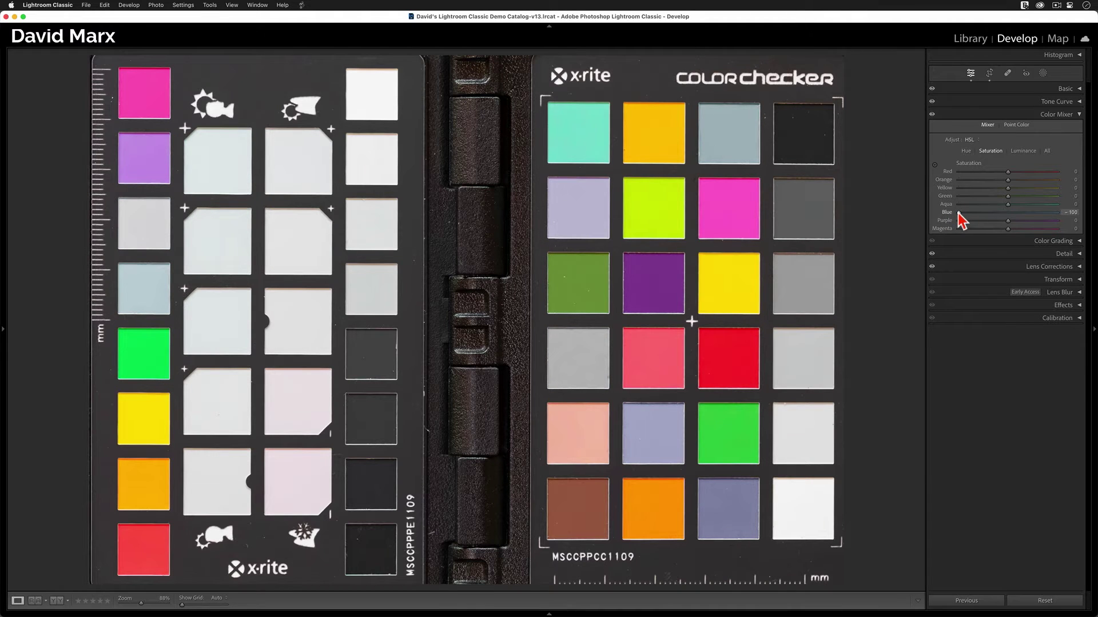
double_click(959, 214)
key("super+alt+shift+l")
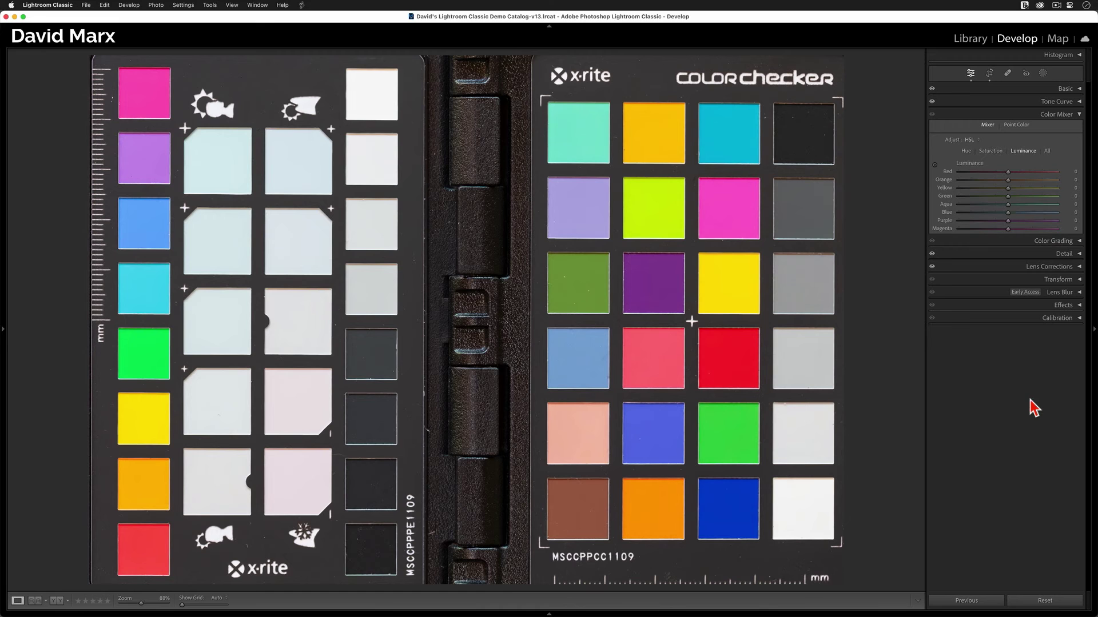
left_click_drag(1008, 212, 892, 235)
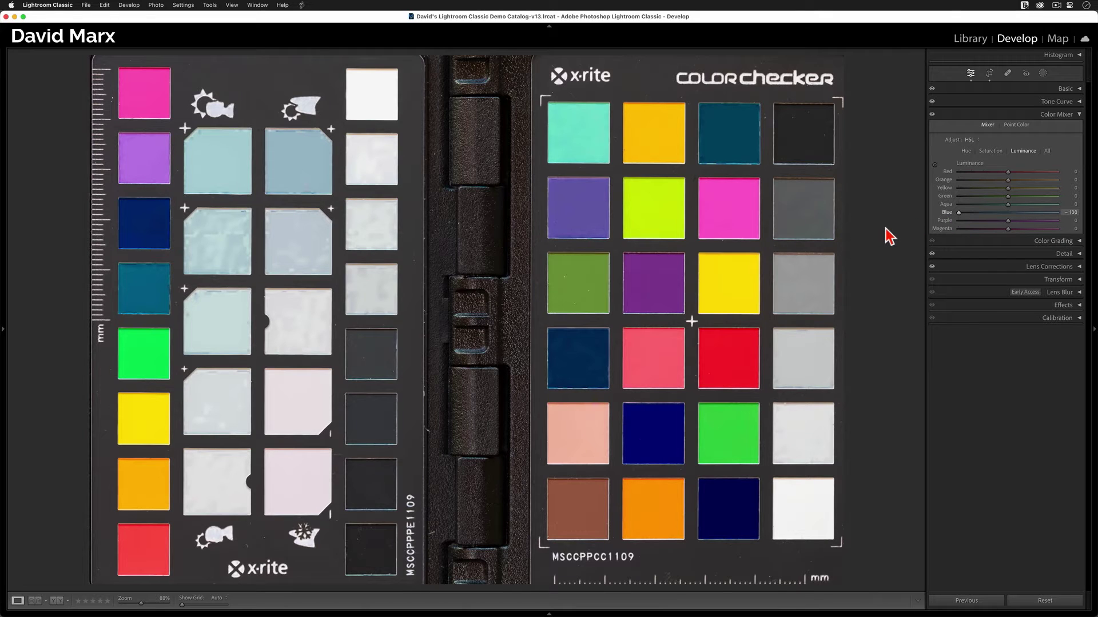
double_click(959, 212)
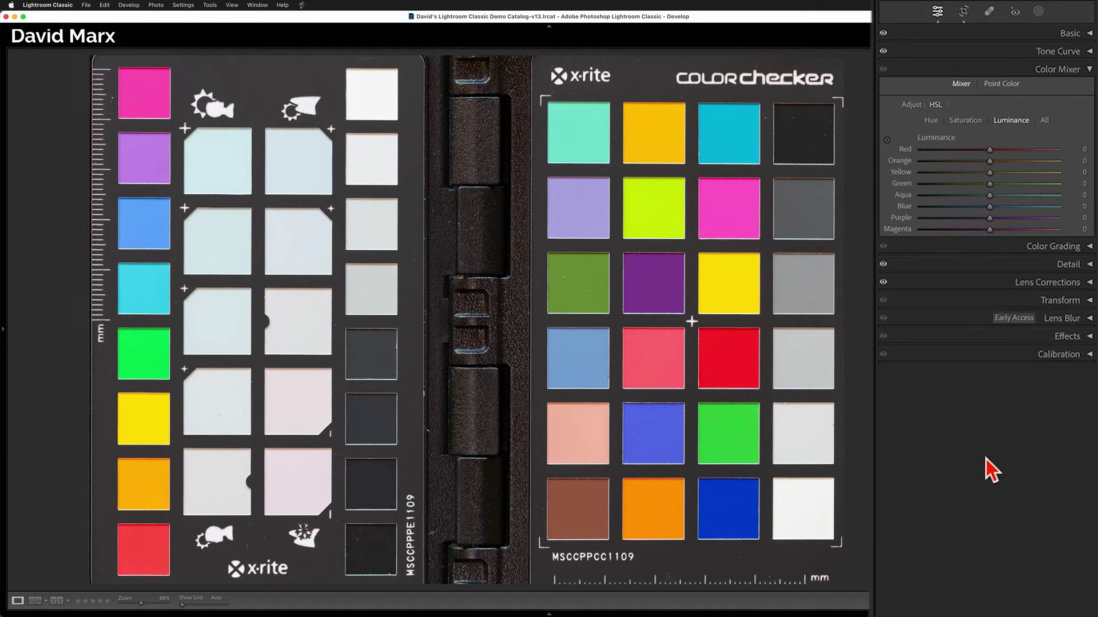
- Switch Color Mixer to Point Color mode and collapse the swatch area
left_click(1009, 86)
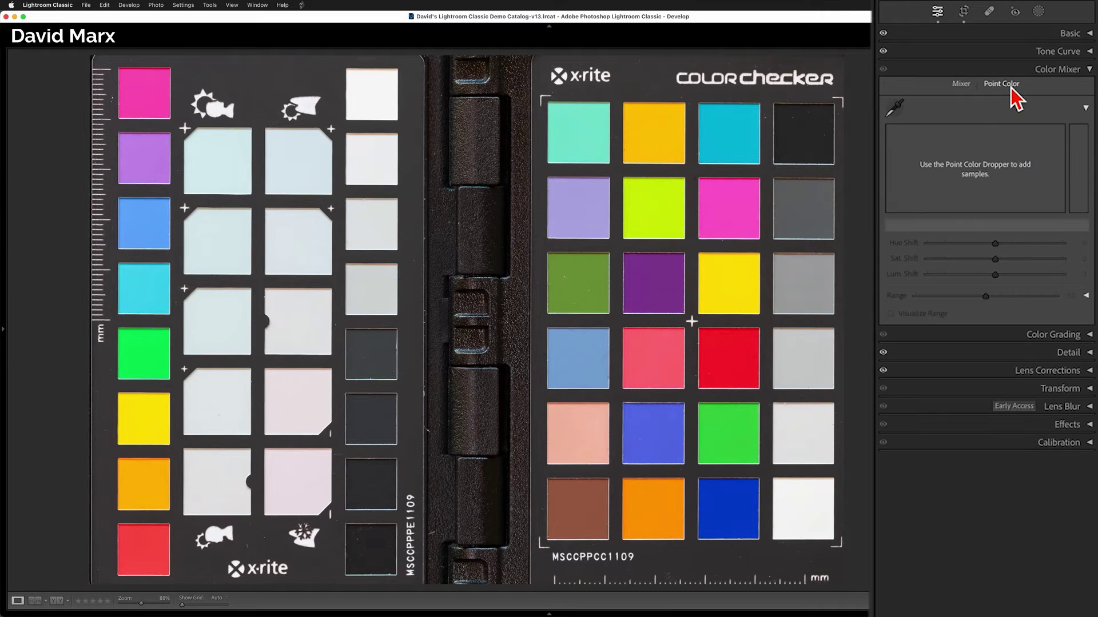
left_click(1085, 107)
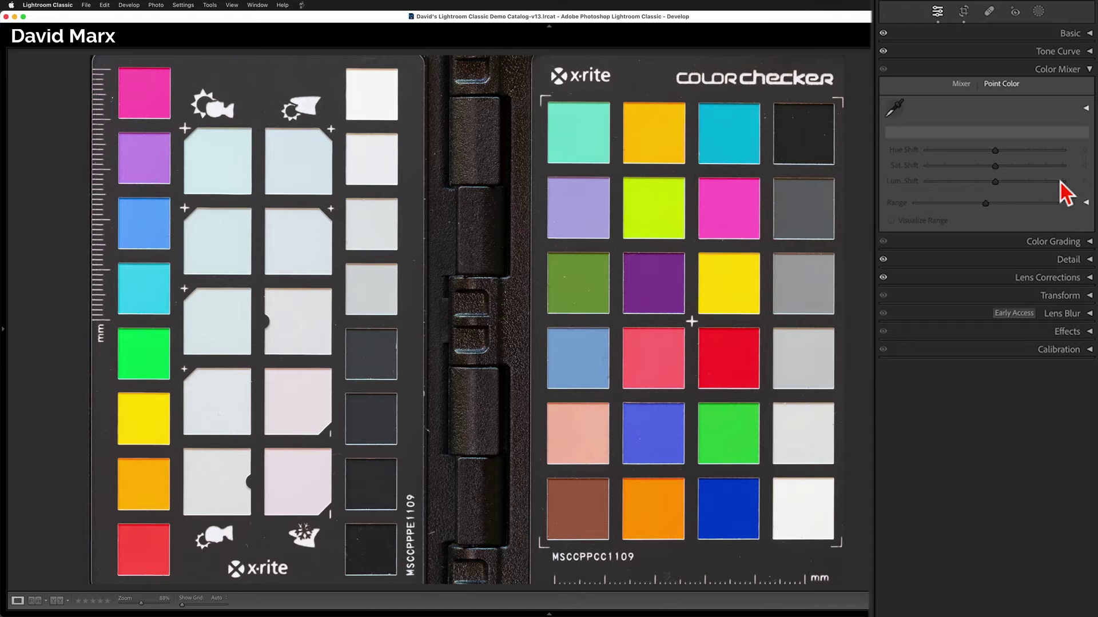
- Use the Point Color eyedropper to sample the blue-violet ColorChecker patch
left_click(901, 104)
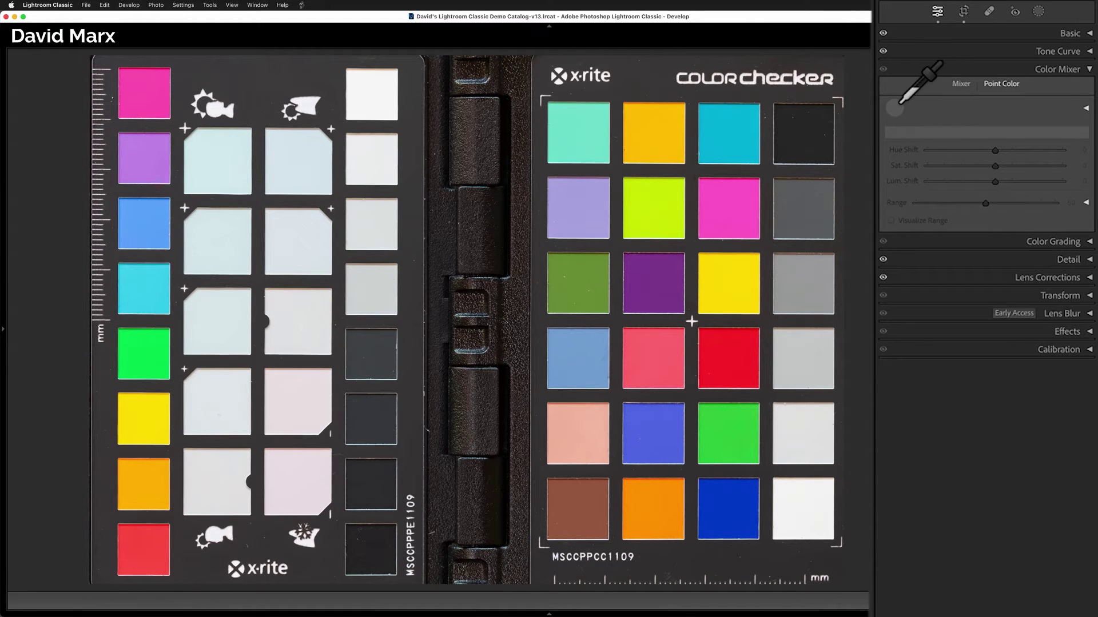
left_click(648, 424)
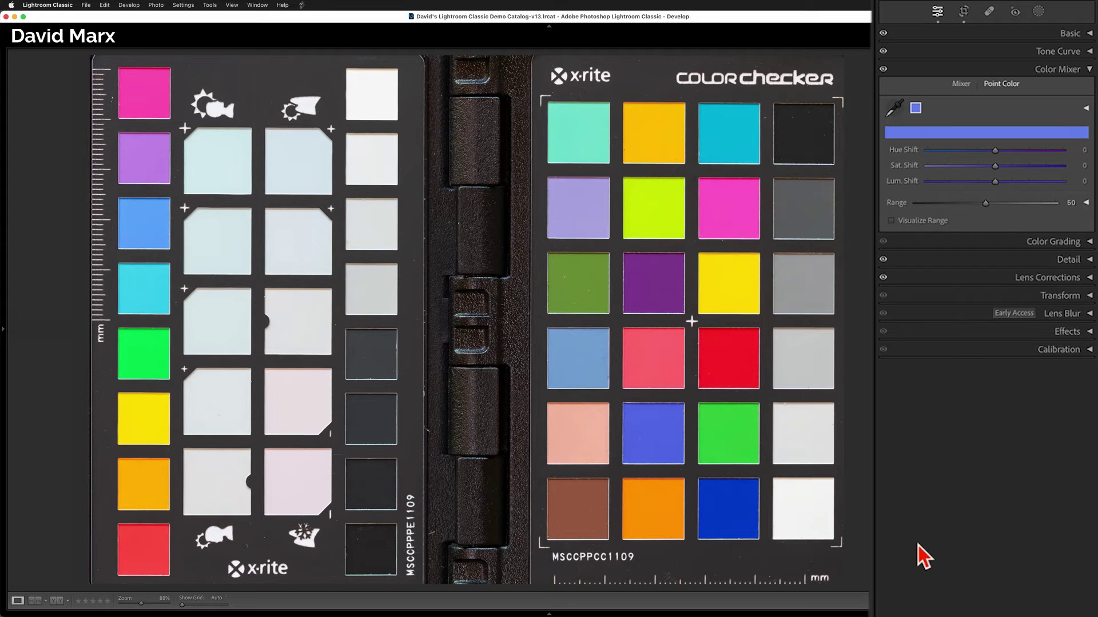
- Set the sampled blue's Sat. Shift to +34 and Lum. Shift to +5
left_click_drag(995, 165, 1012, 167)
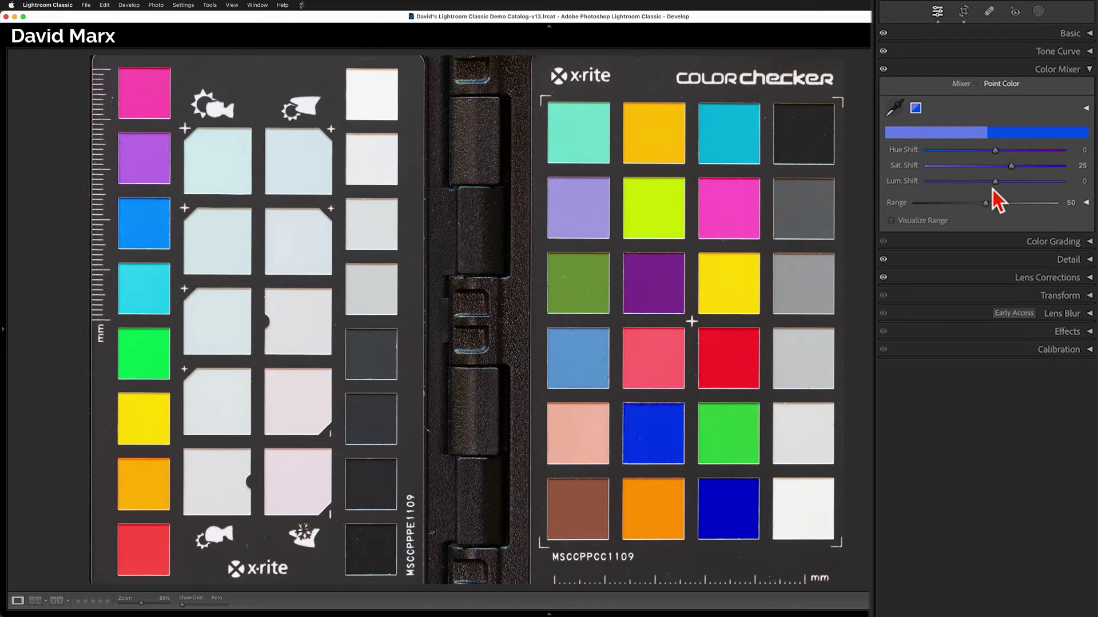
left_click_drag(995, 181, 998, 181)
key("alt")
left_click_drag(1009, 168, 1017, 167)
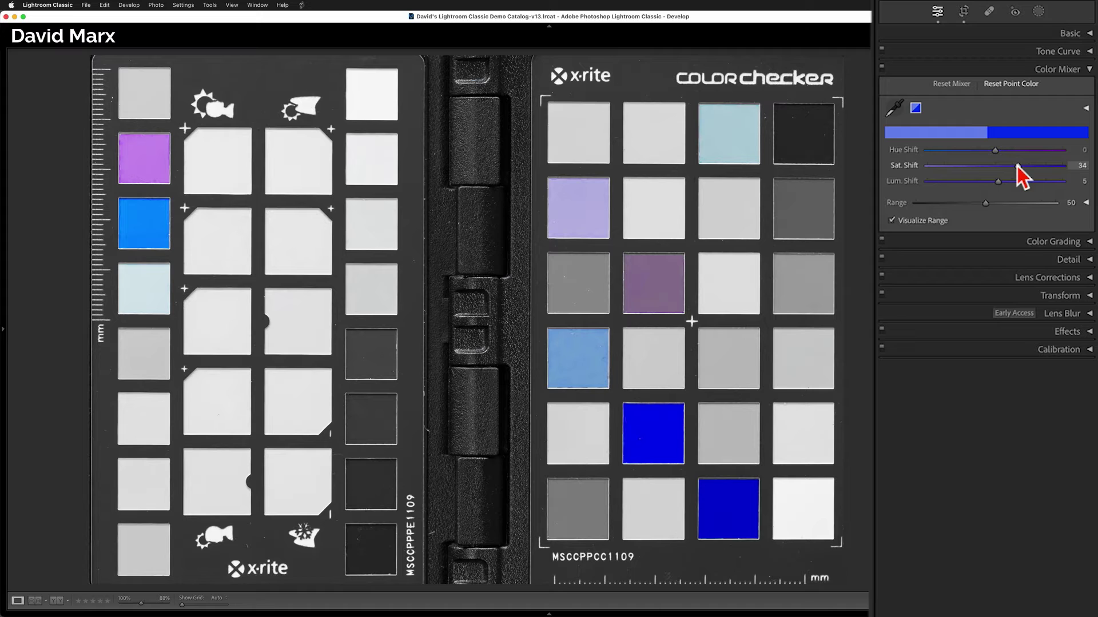
left_click_drag(1018, 166, 976, 167)
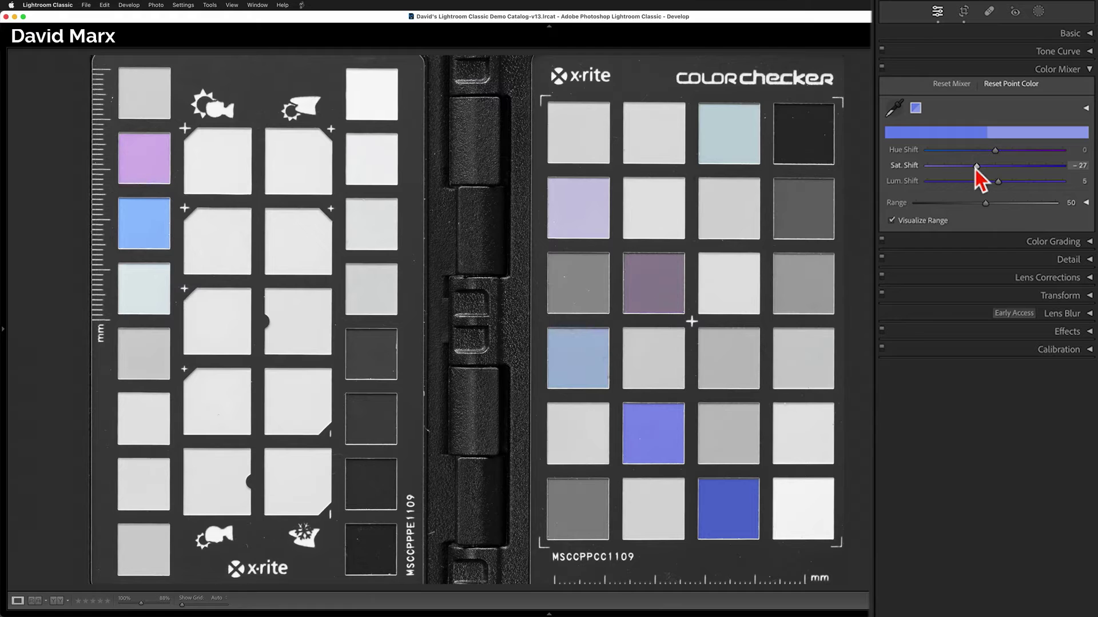
left_click_drag(976, 167, 1010, 167)
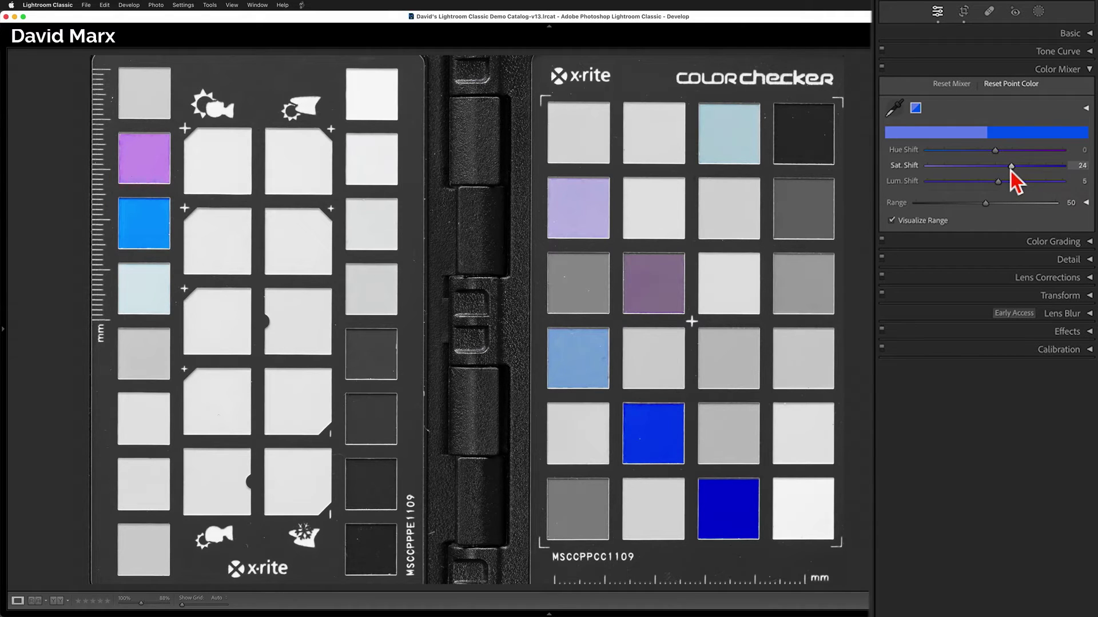
left_click_drag(1010, 170, 1008, 171)
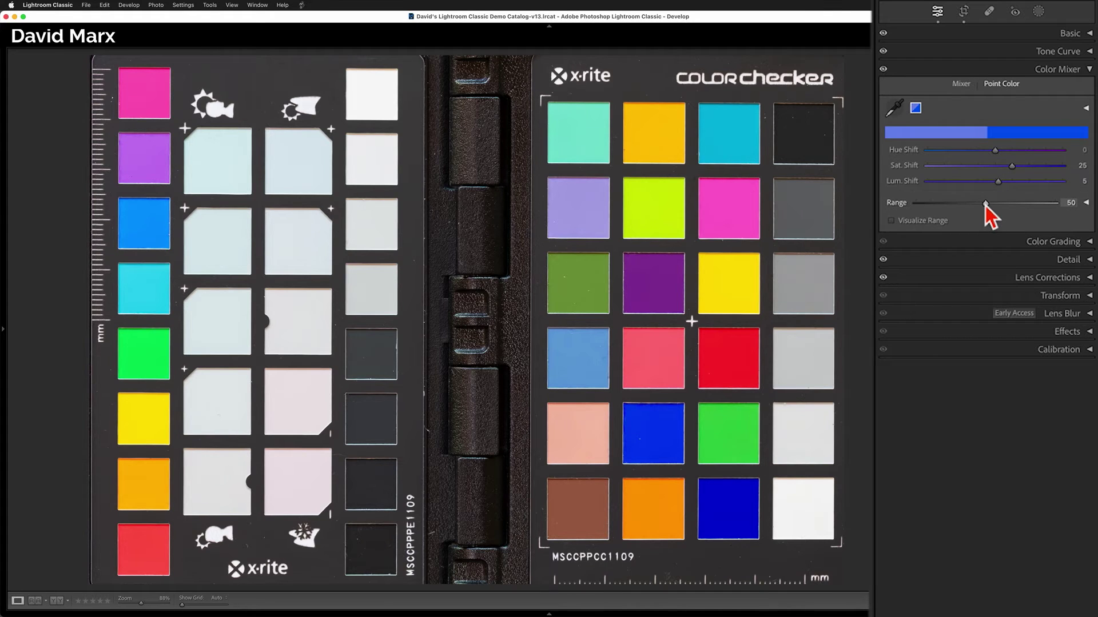
left_click_drag(985, 204, 884, 205)
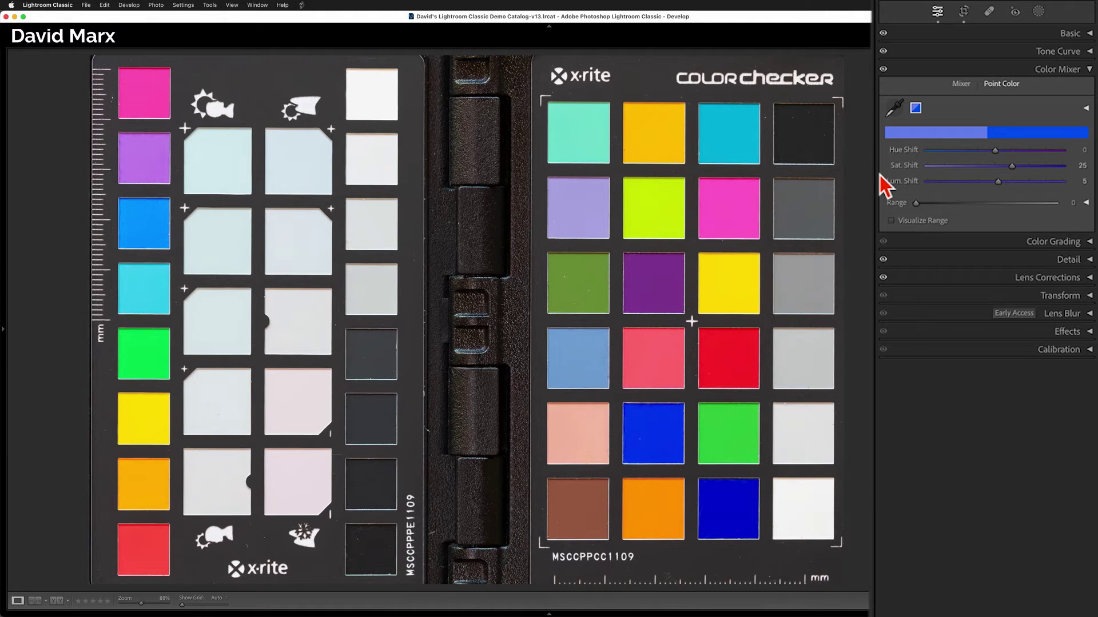
left_click(882, 69)
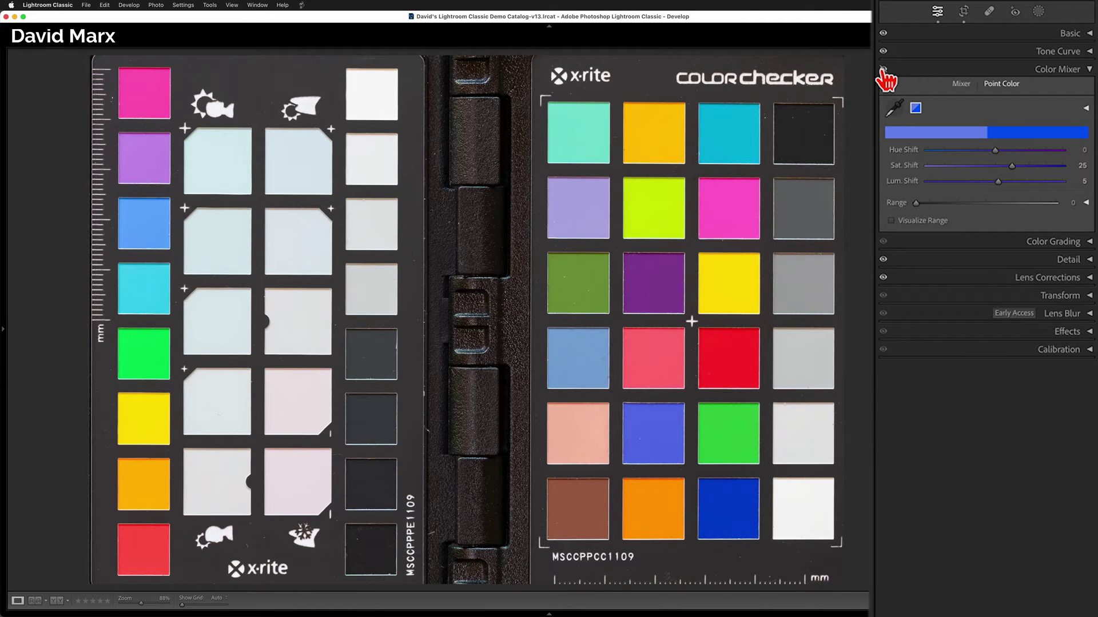
left_click(882, 69)
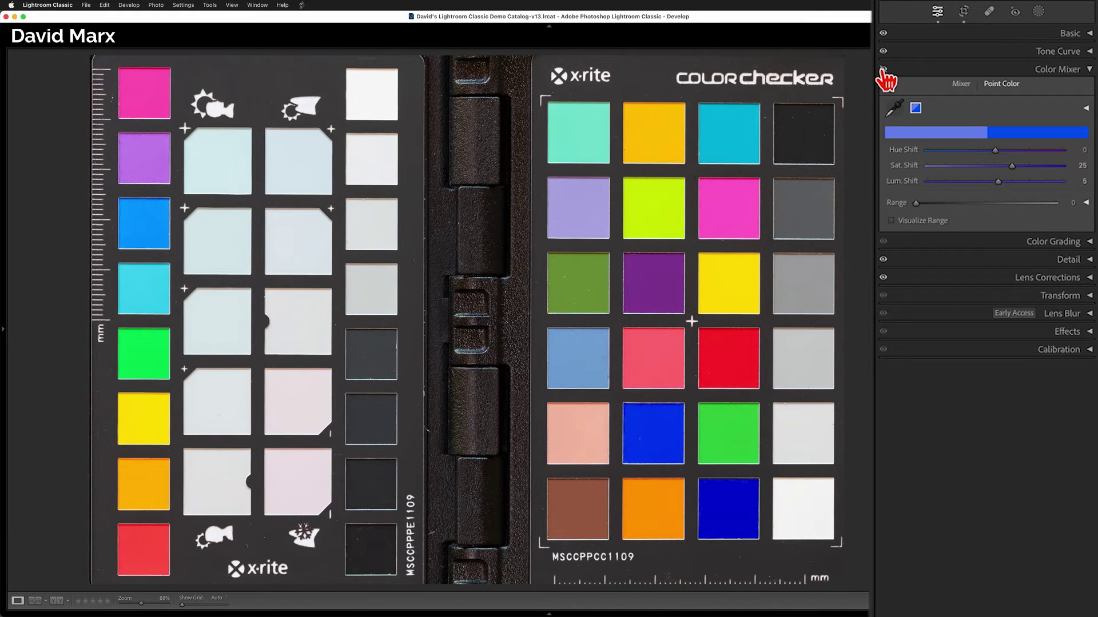
left_click(883, 69)
left_click(883, 69)
left_click(883, 69)
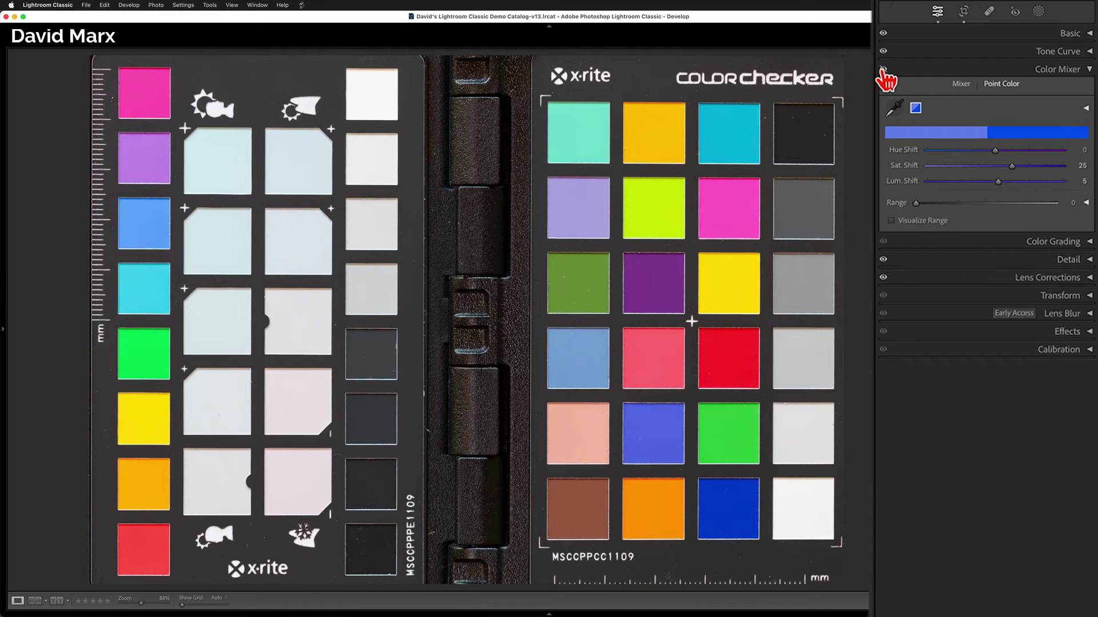
left_click(882, 70)
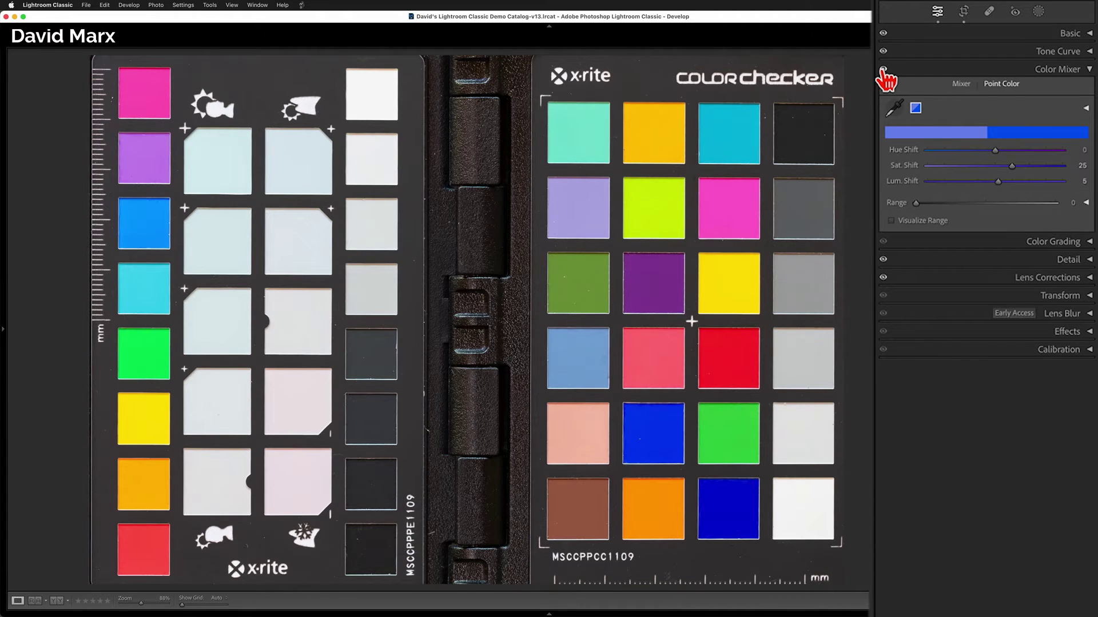
left_click(883, 70)
left_click(883, 69)
- Expand the Range controls, compare the blue adjustment on and off, and raise the Luminance Range lower end to 70
left_click(1086, 204)
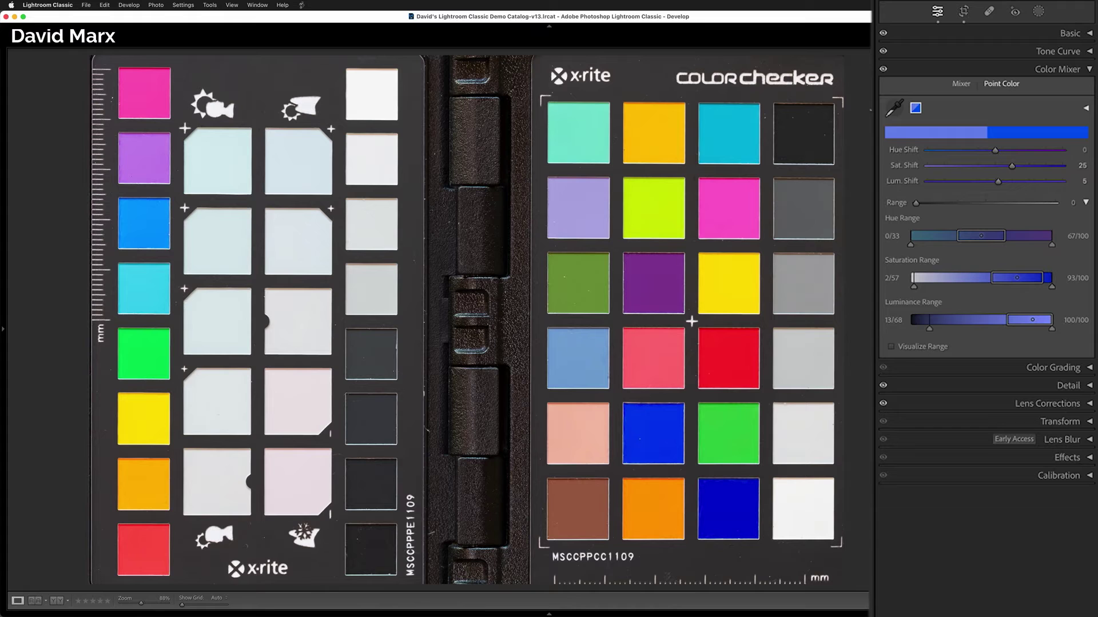
left_click(883, 68)
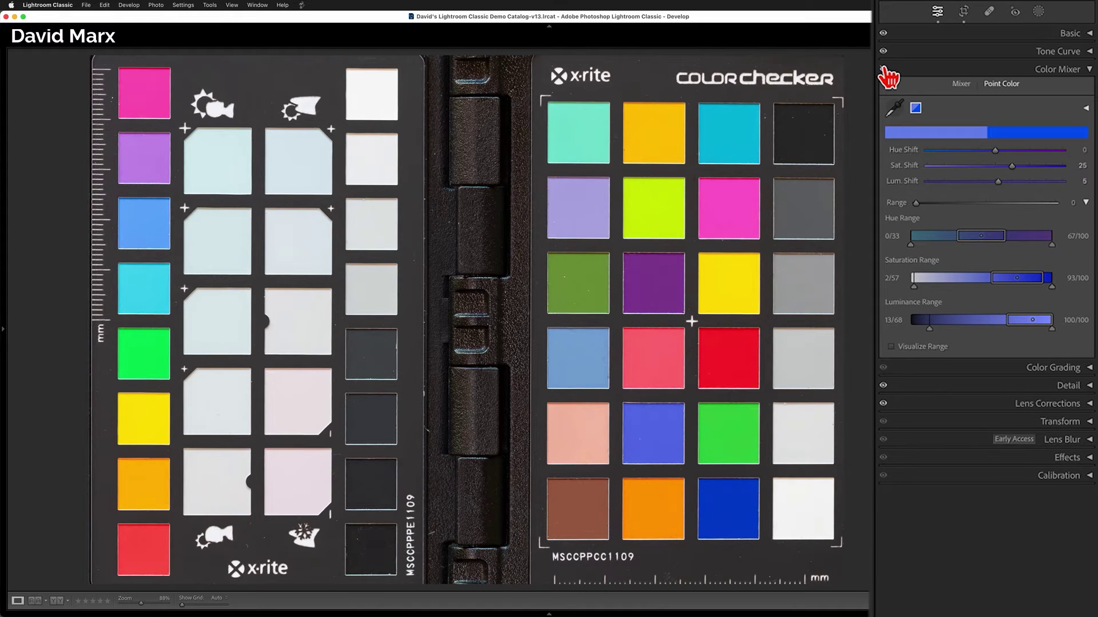
left_click(883, 69)
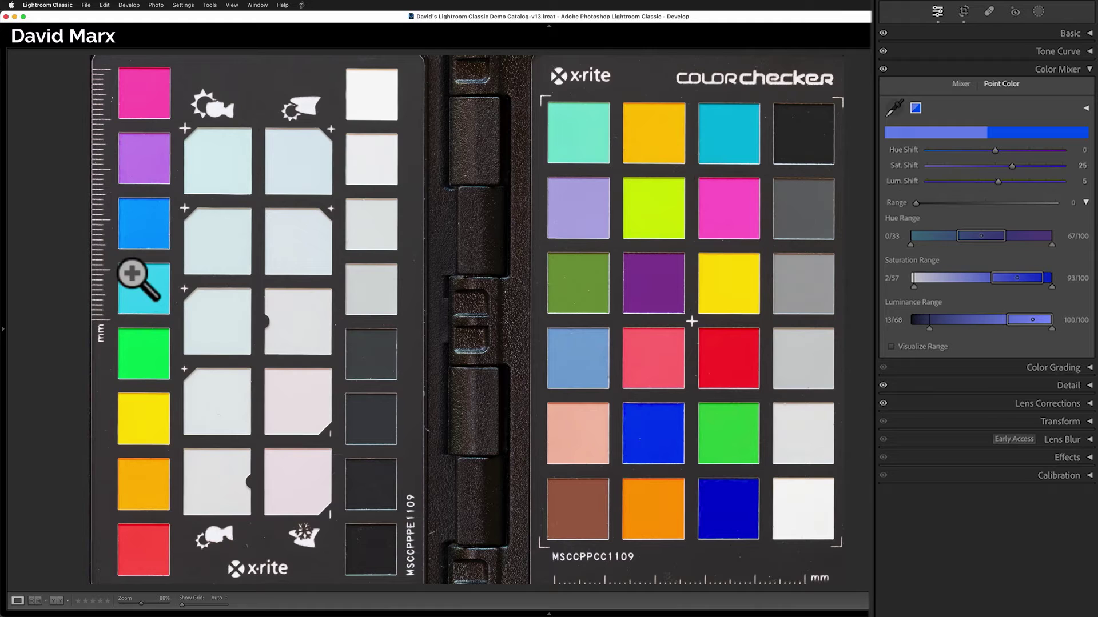
left_click(883, 69)
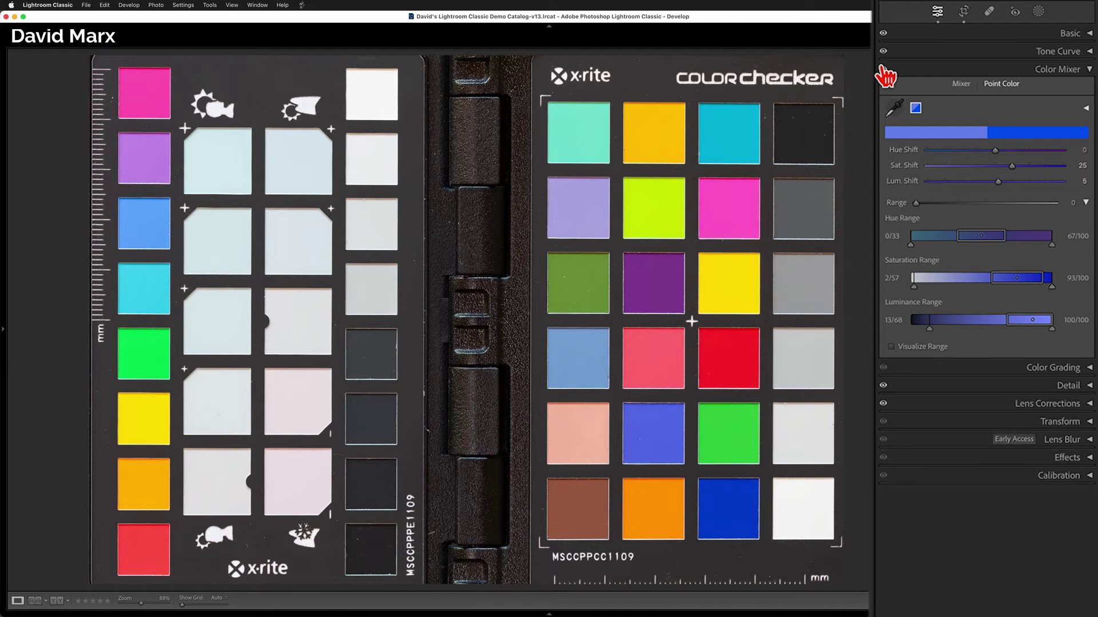
left_click(883, 69)
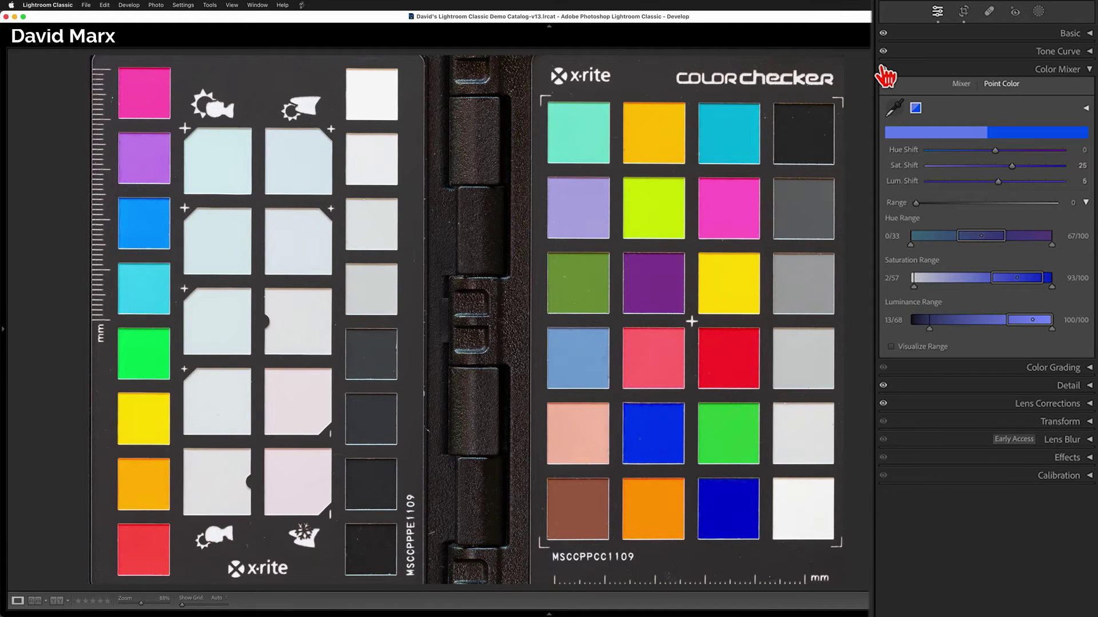
left_click_drag(929, 328, 1006, 337)
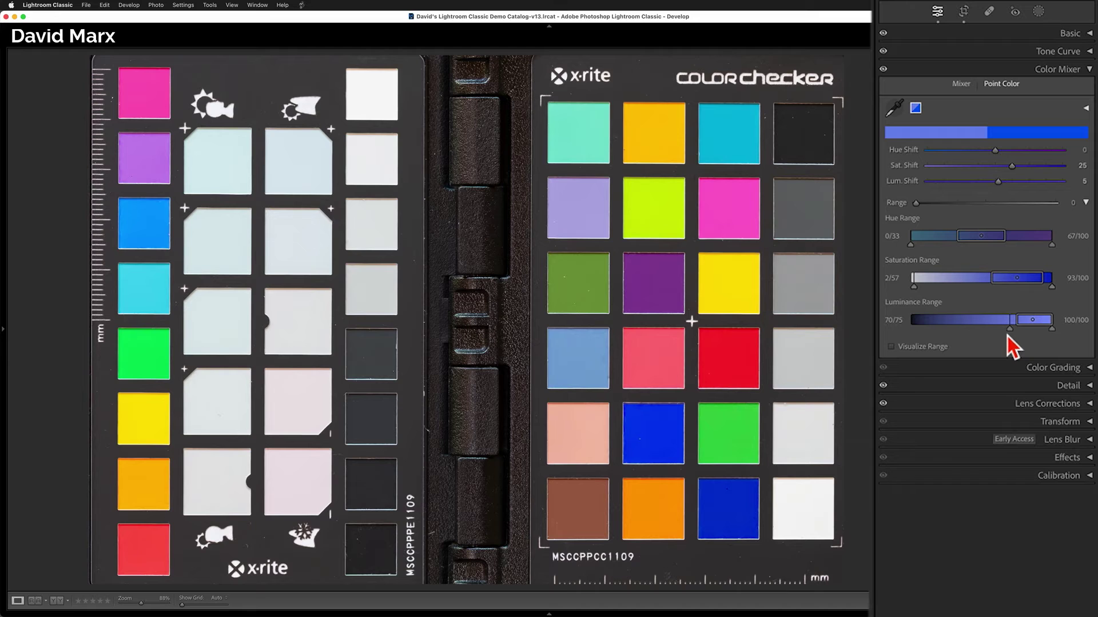
- Pull the blue luminance range's upper end down to 89 and briefly inspect the Visualize Range mask
left_click_drag(1052, 329, 1036, 331)
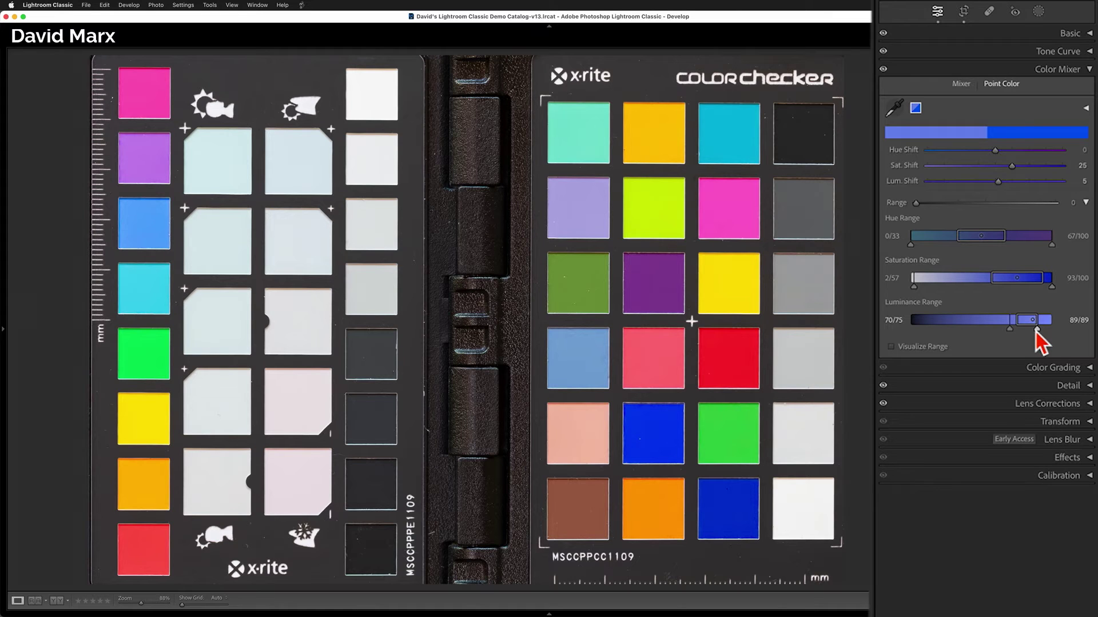
left_click(917, 348)
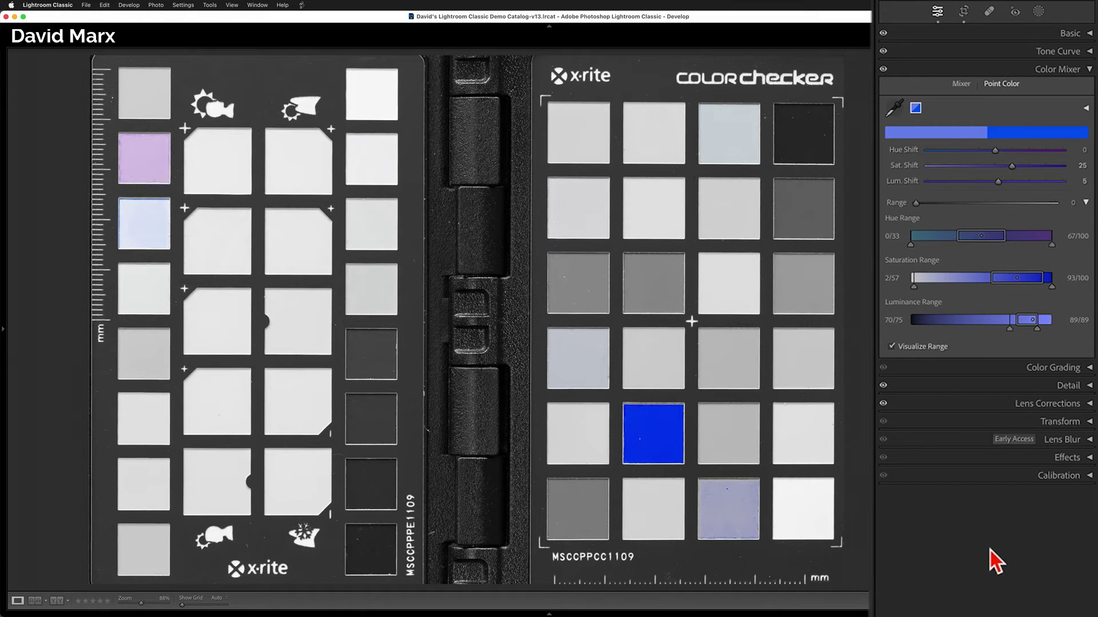
left_click(914, 348)
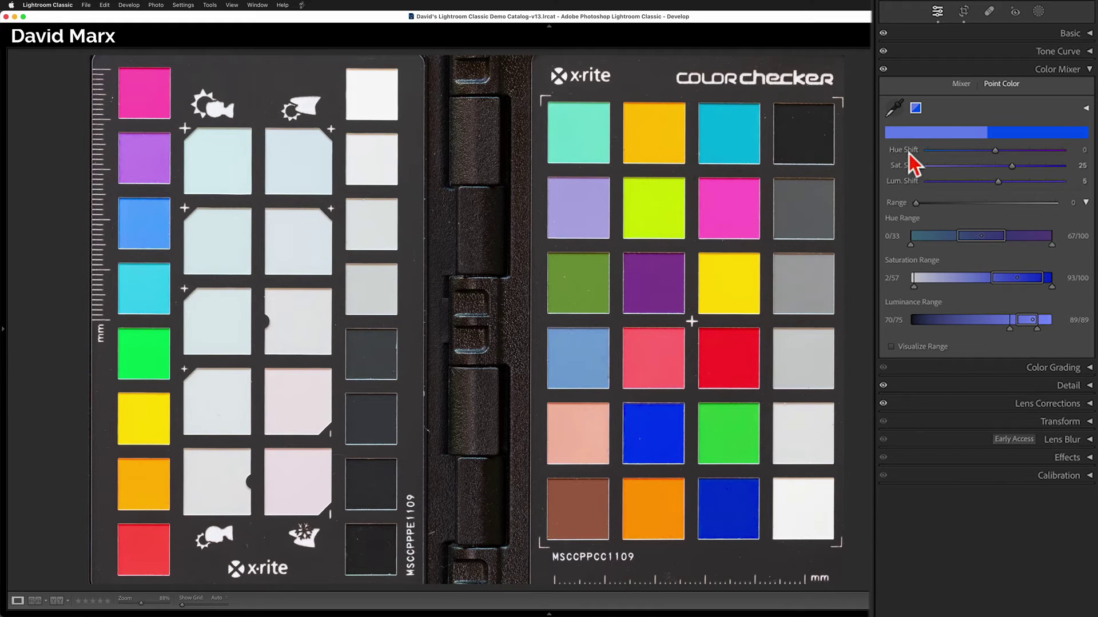
- Compare the blue adjustment on and off, then narrow the Hue Range's upper end to 58 with the mask shown
left_click(884, 69)
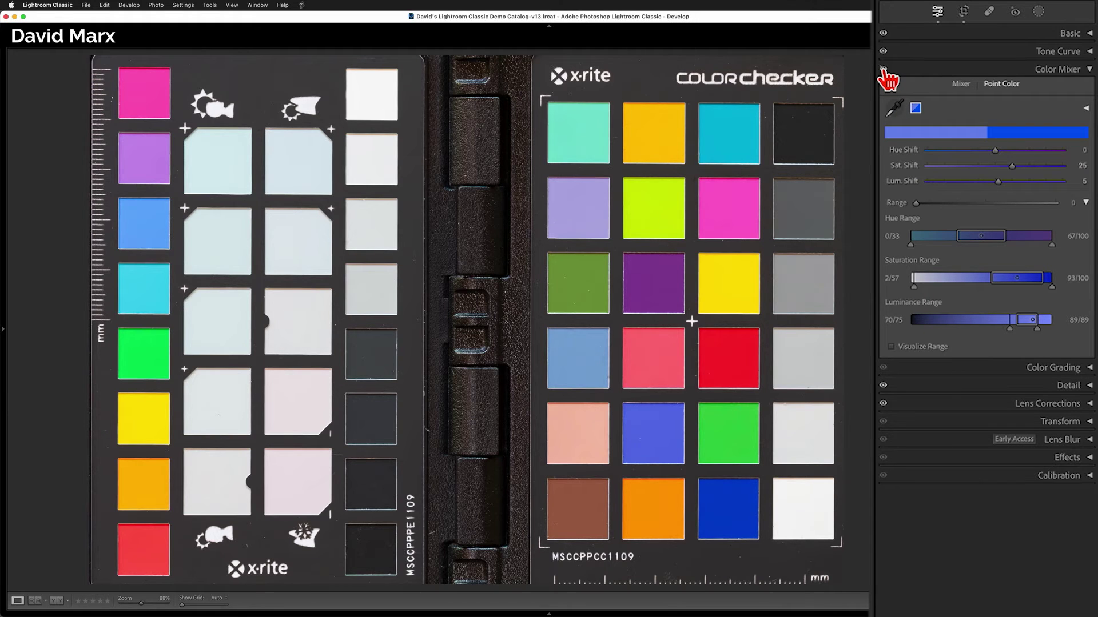
left_click(884, 69)
left_click(884, 69)
left_click(884, 69)
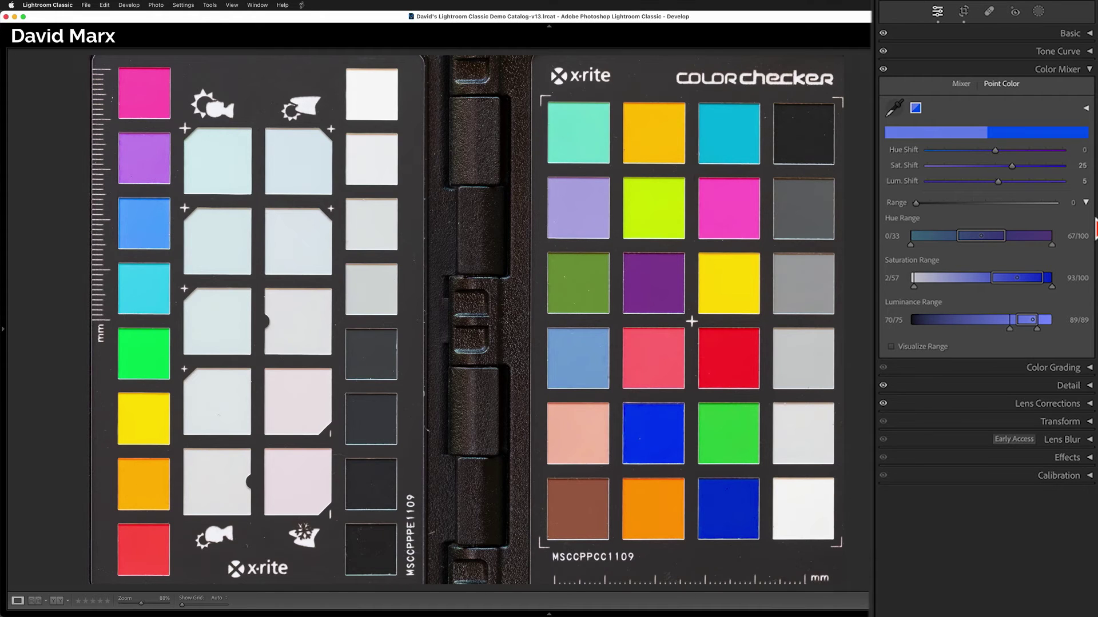
key("alt")
left_click_drag(1038, 248, 1006, 251)
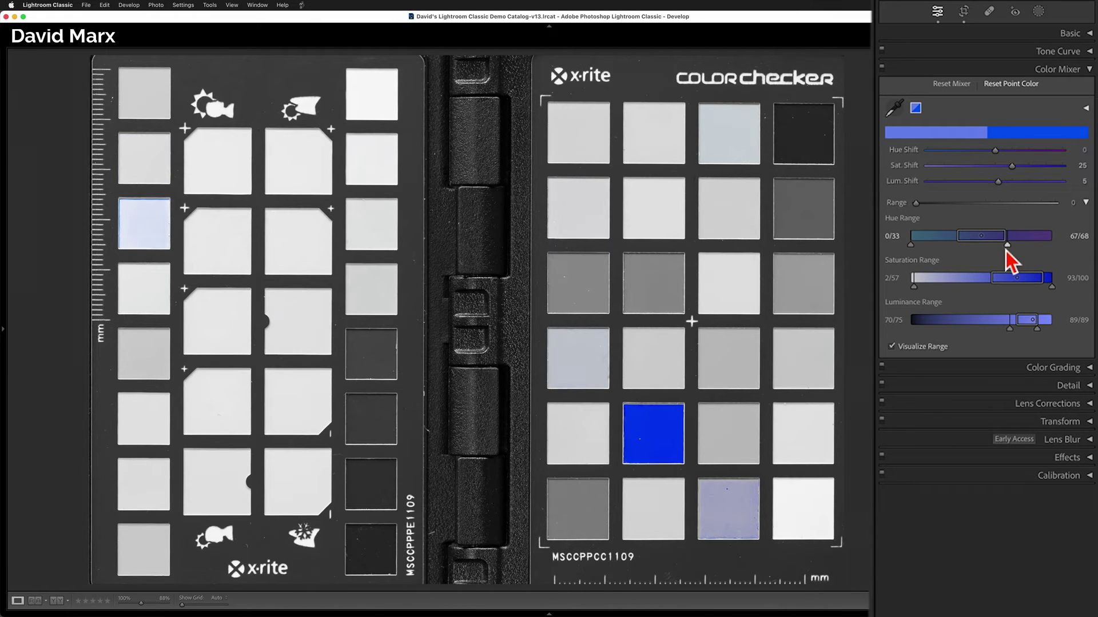
left_click_drag(1006, 250, 992, 250)
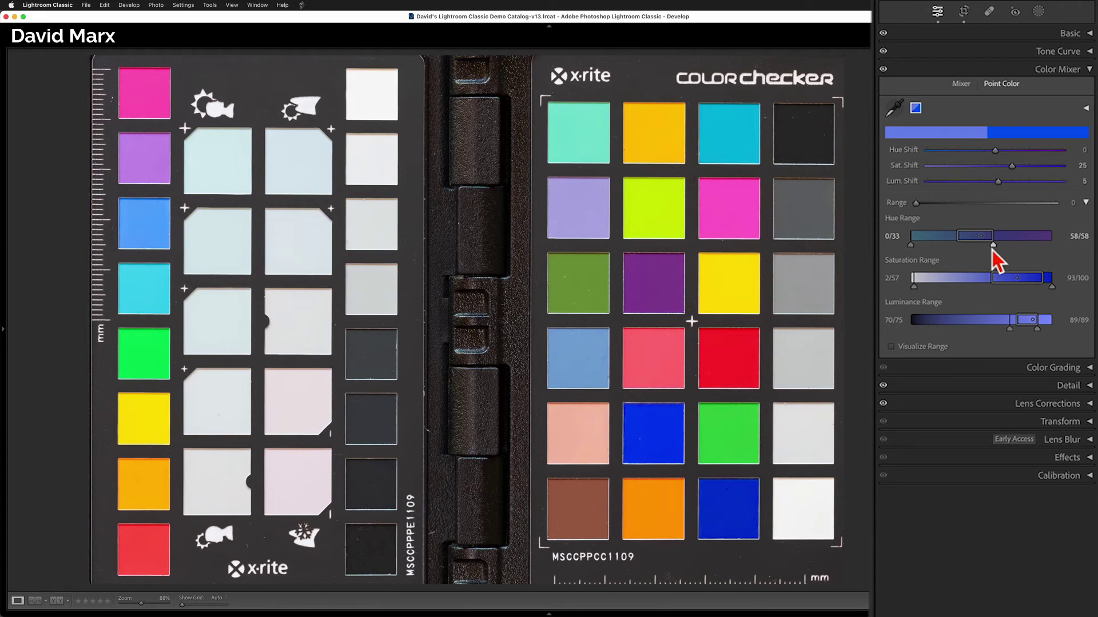
left_click(883, 69)
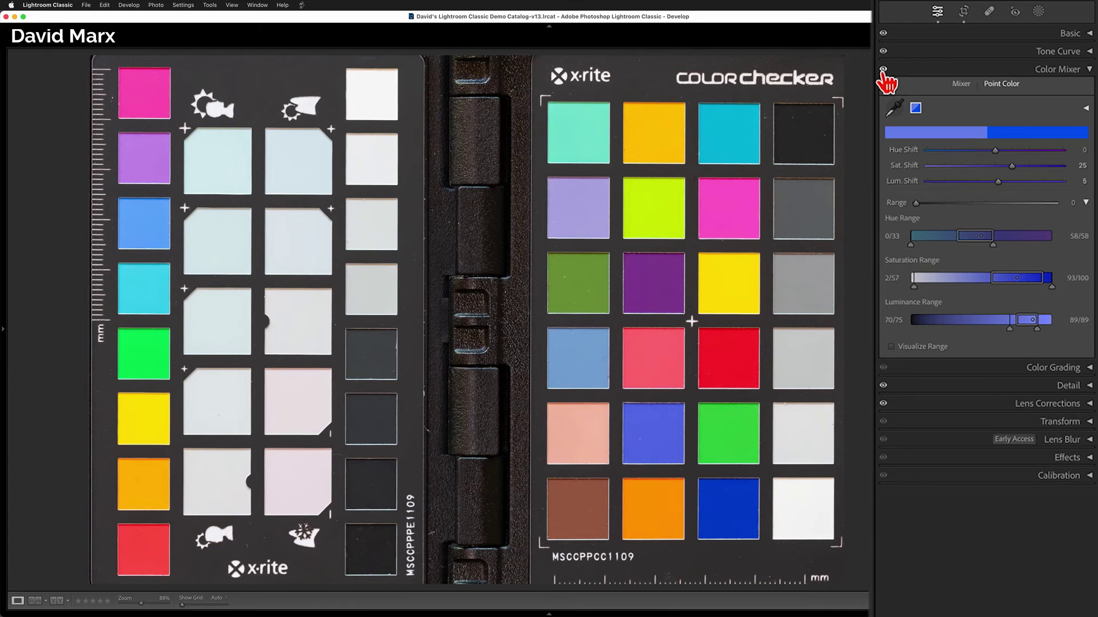
left_click(883, 69)
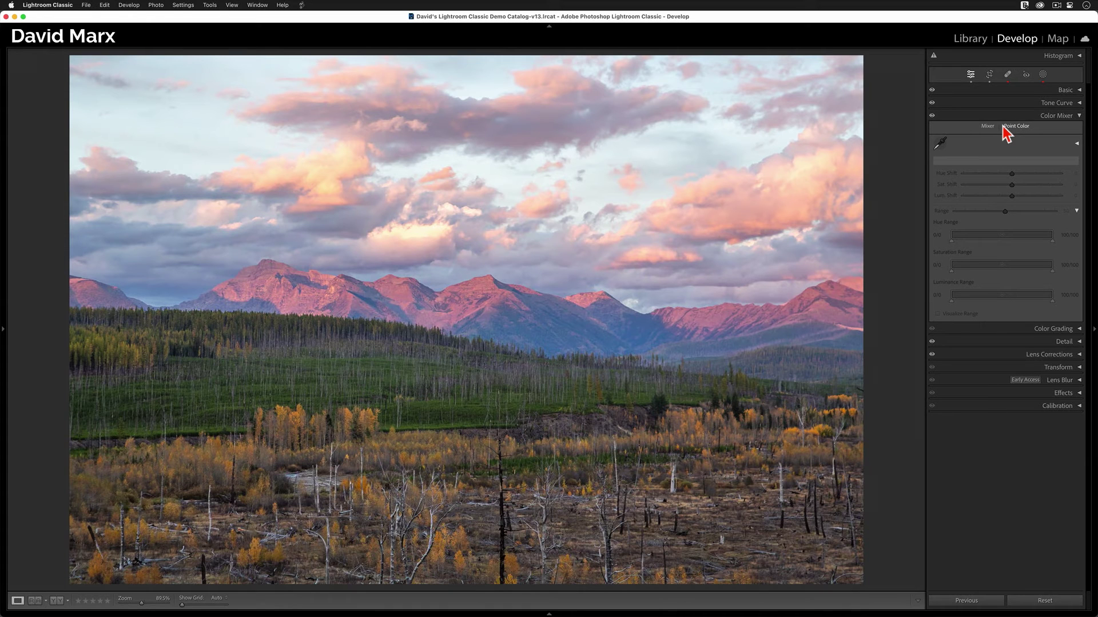
- Sample the golden foliage as a new point colour with Sat. Shift +40 and Lum. Shift -10
left_click(941, 144)
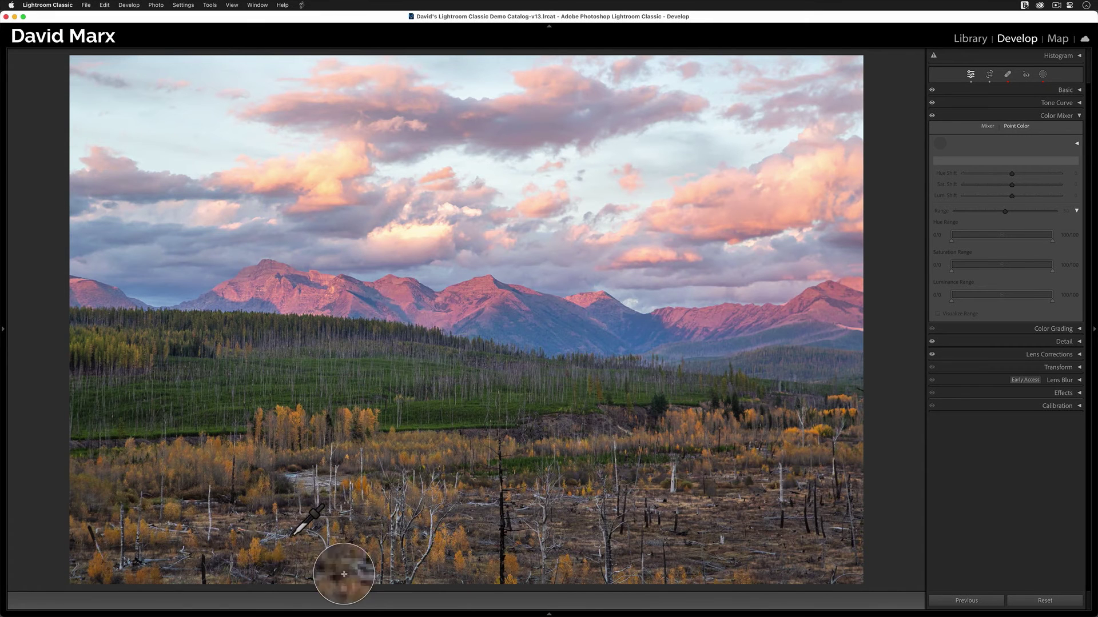
left_click(217, 463)
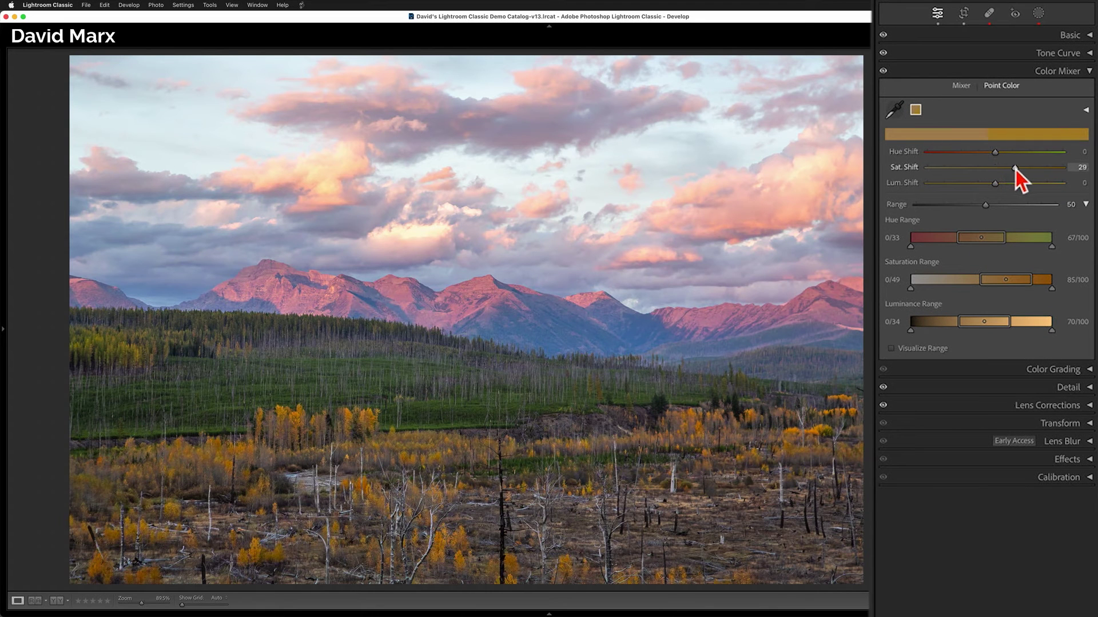
left_click_drag(1021, 170, 989, 186)
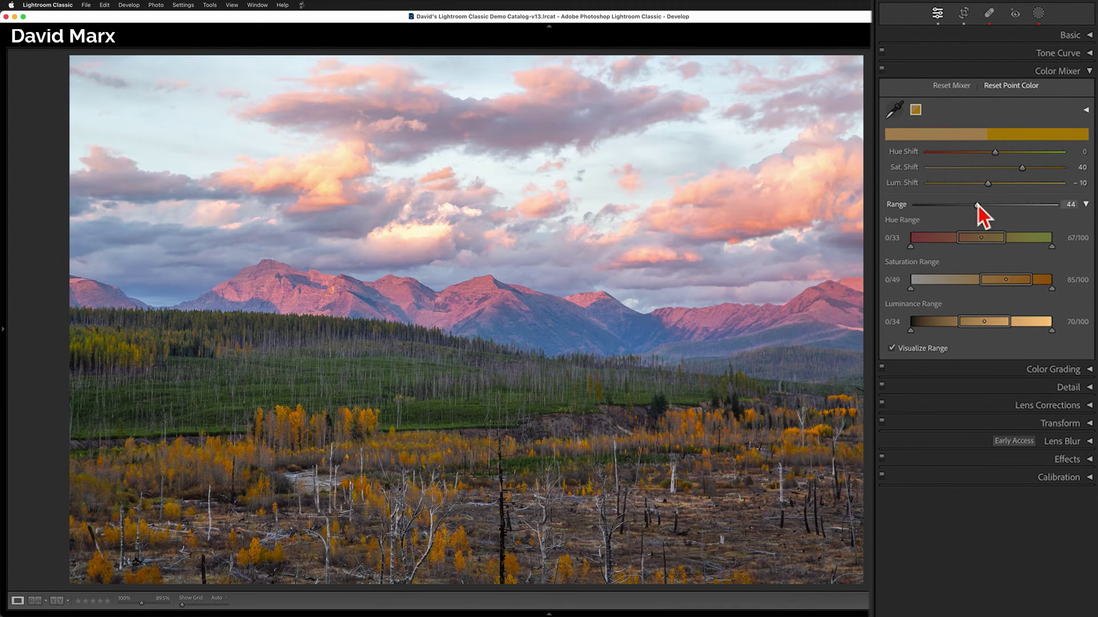
- Shrink the foliage colour's range to 0, nudge the hue range's lower end up, and preview its mask
left_click_drag(978, 206, 923, 206)
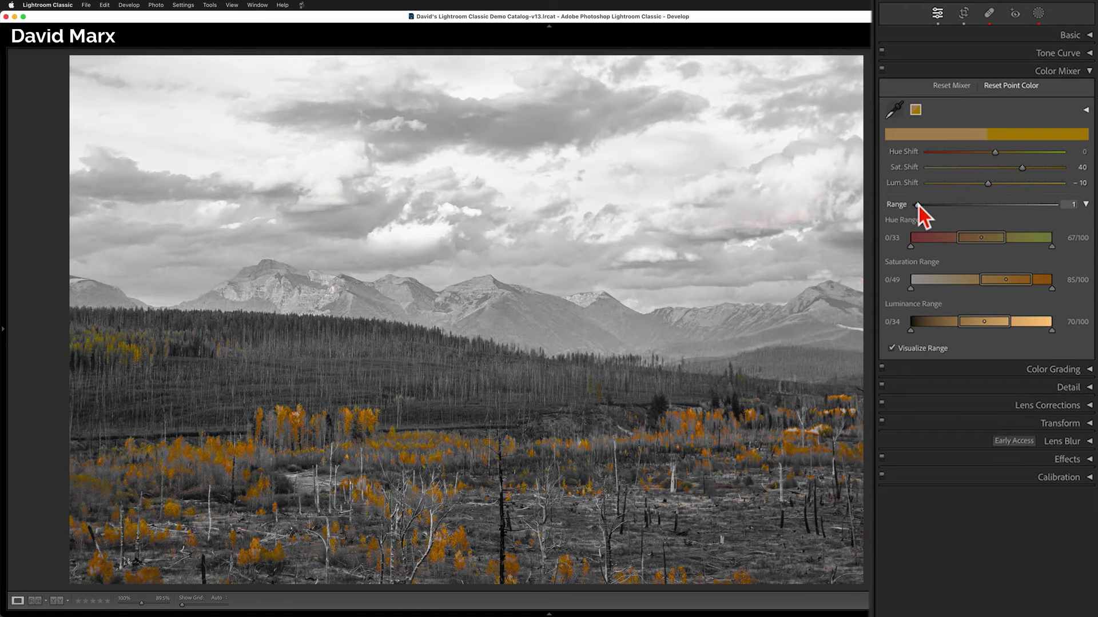
left_click_drag(918, 206, 915, 205)
key("alt")
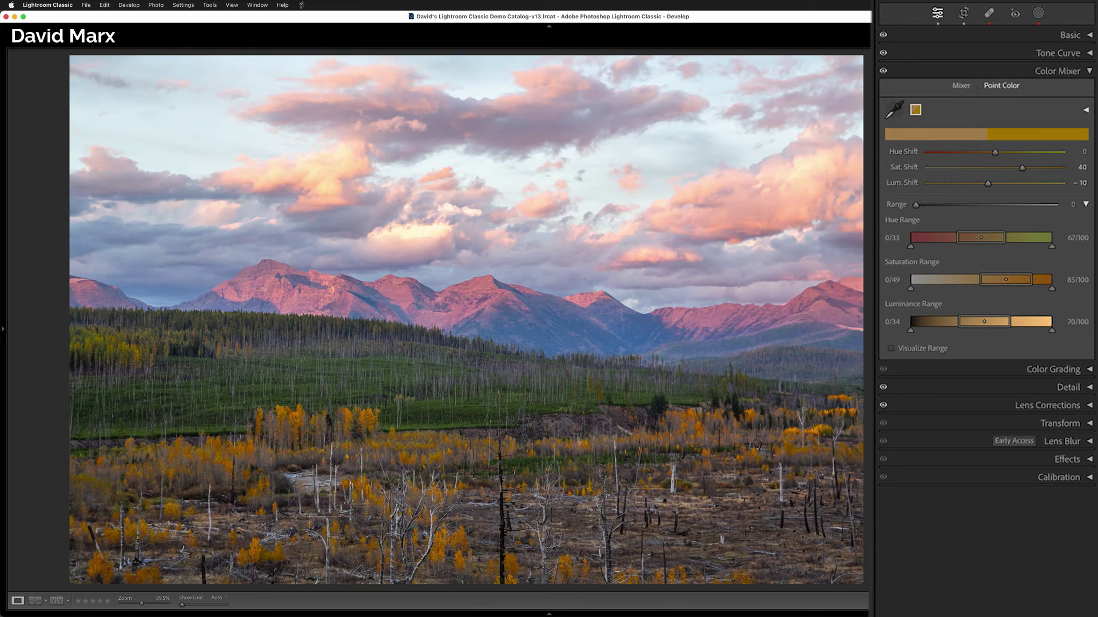
left_click_drag(910, 246, 971, 253)
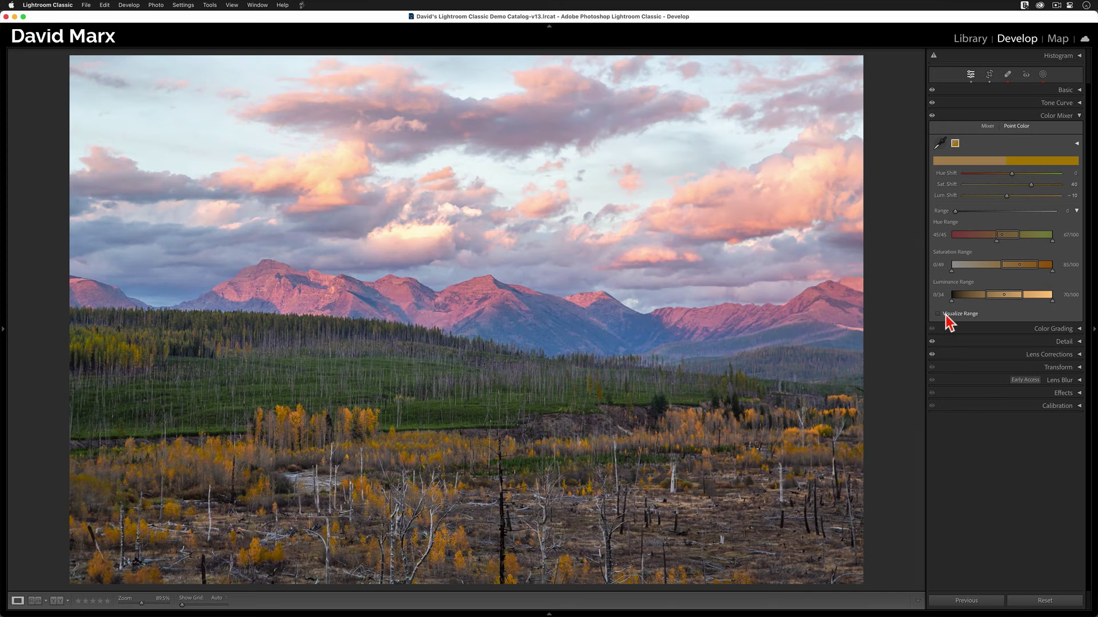
left_click(937, 314)
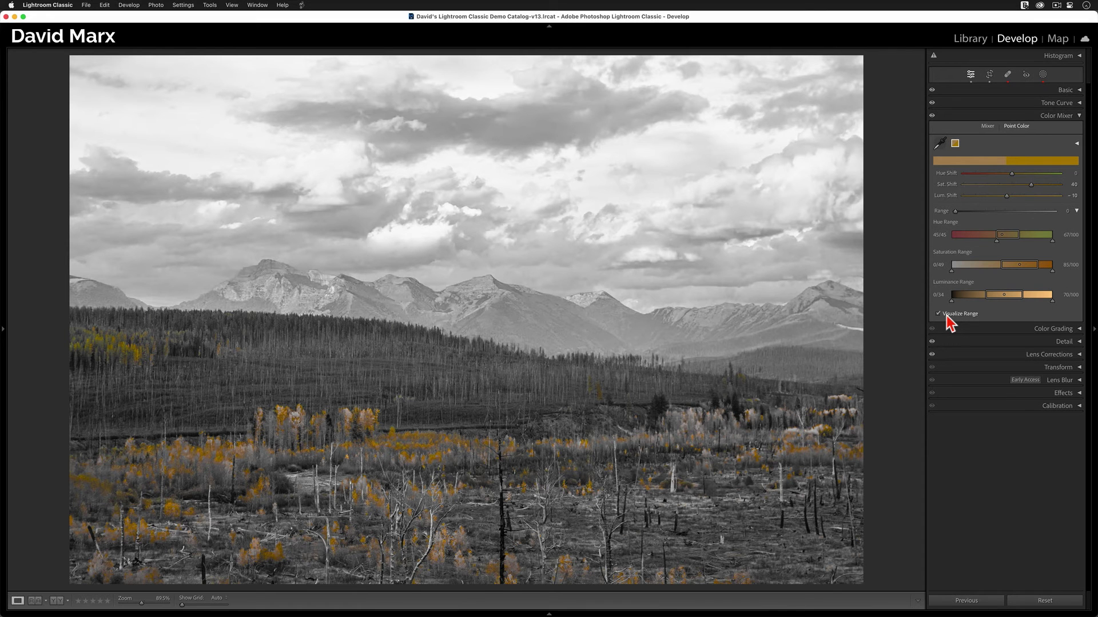
left_click(938, 314)
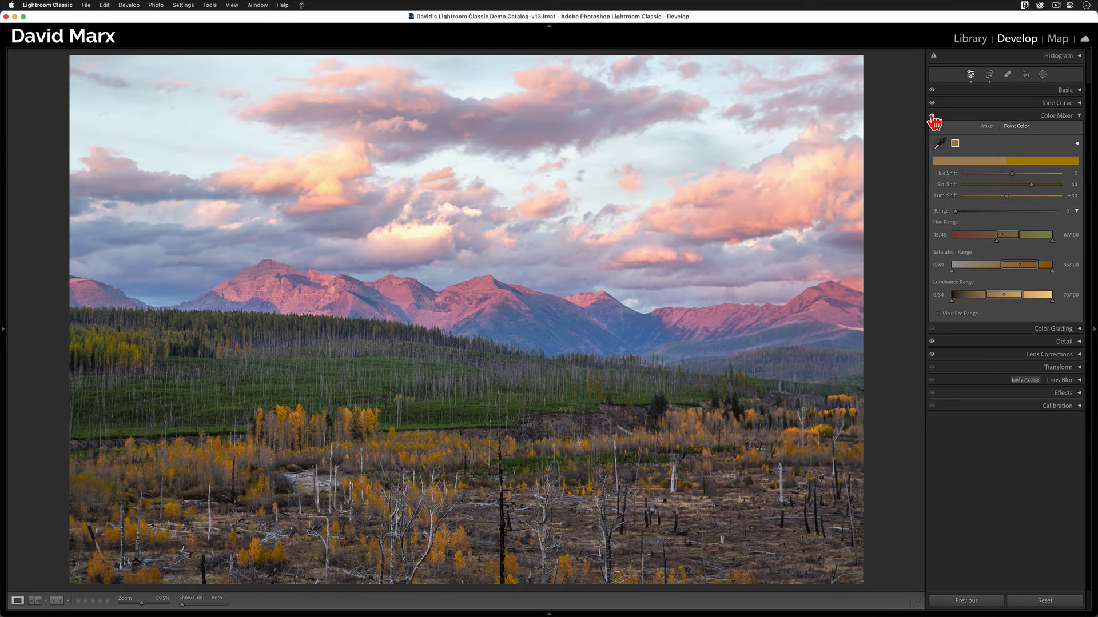
- Switch the Color Mixer to the HSL Saturation view
left_click(988, 125)
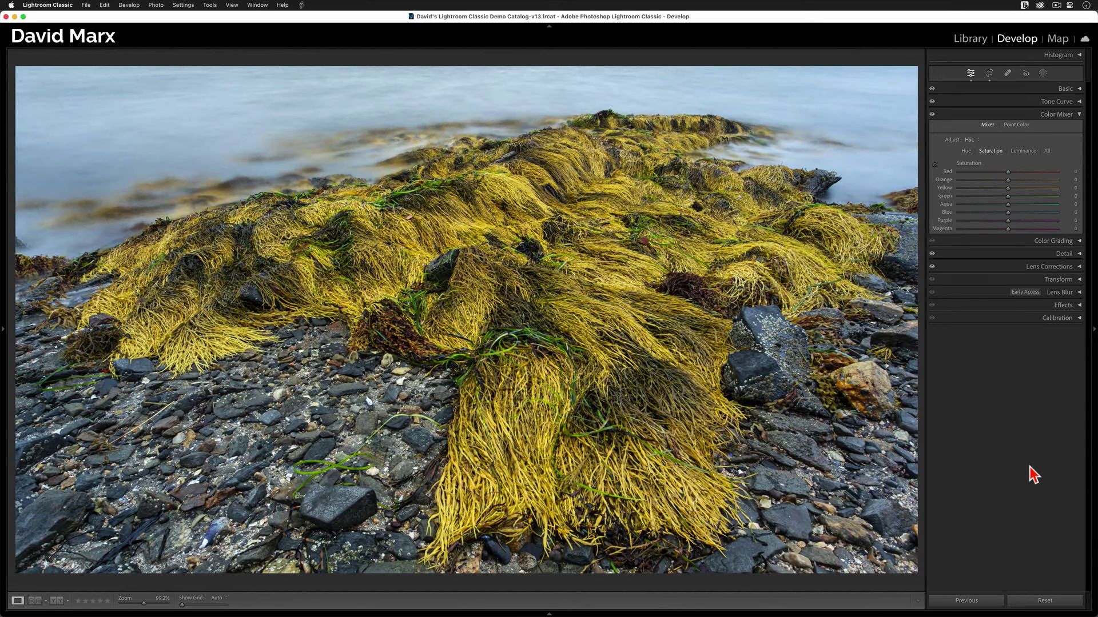
- Sample the yellow kelp as a point color with Sat. Shift -30 and Lum. Shift -20, and widen its range slightly
left_click(1016, 125)
left_click(940, 141)
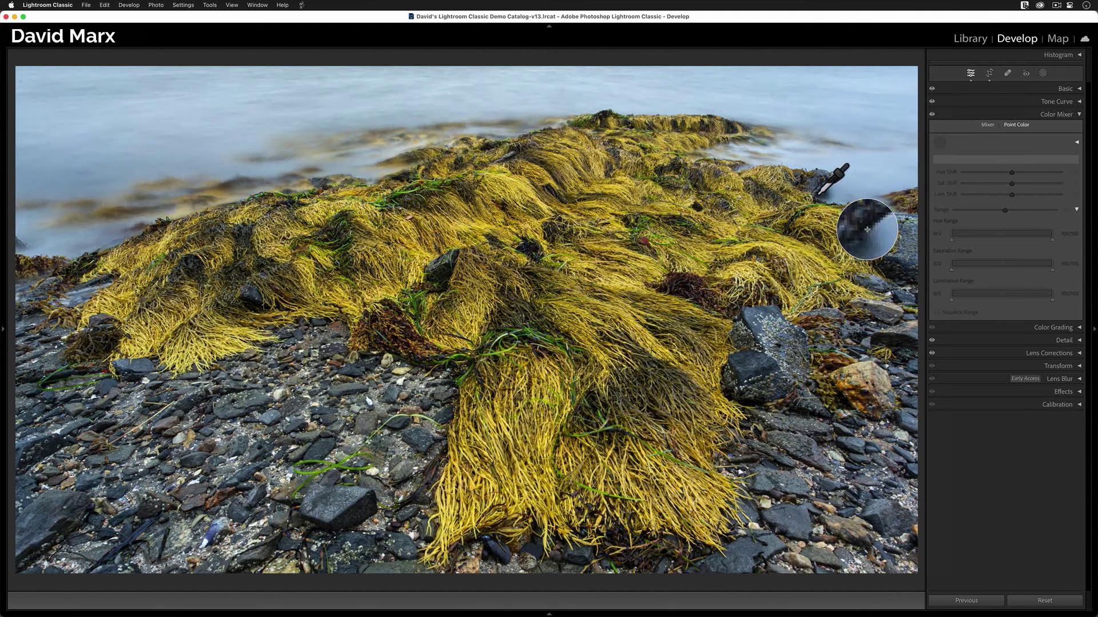
left_click(606, 309)
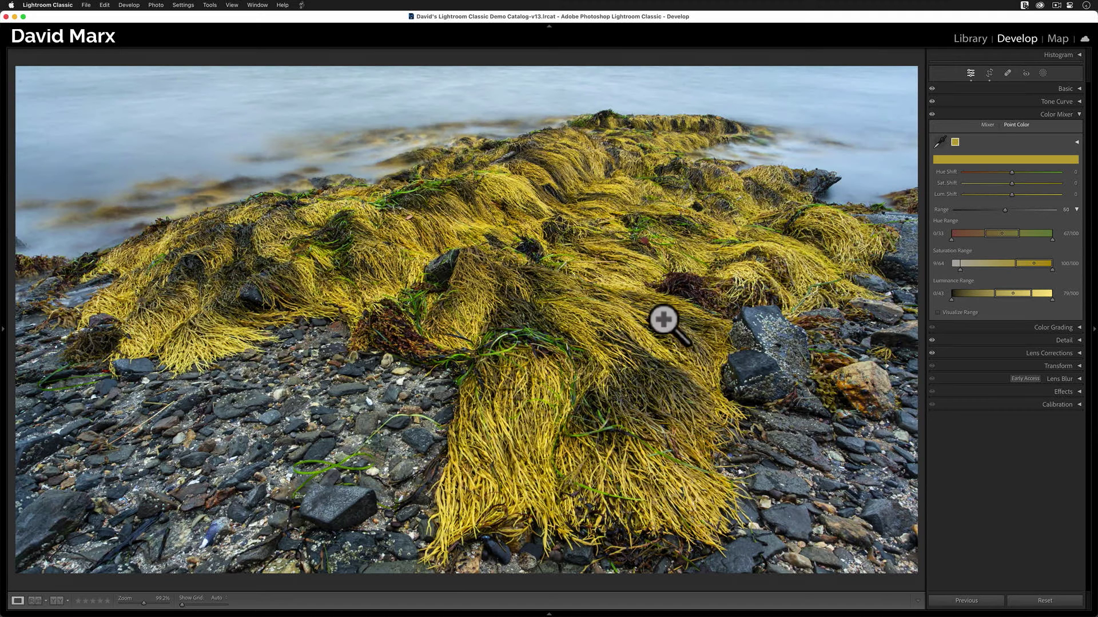
left_click(1075, 183)
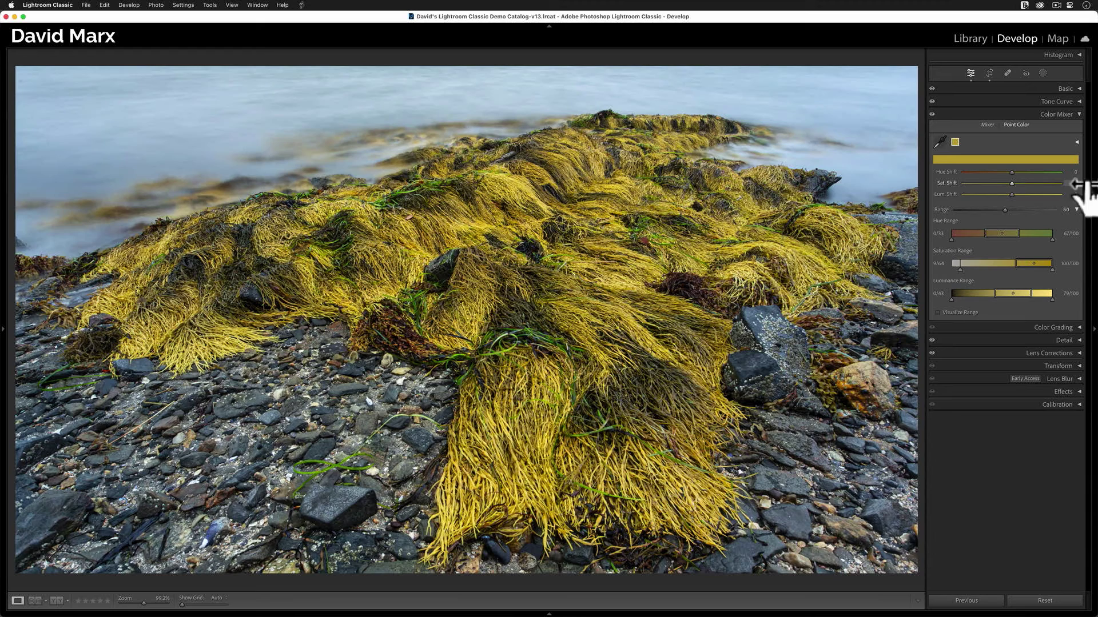
type("-30")
key("Tab")
type("-20")
key("Tab")
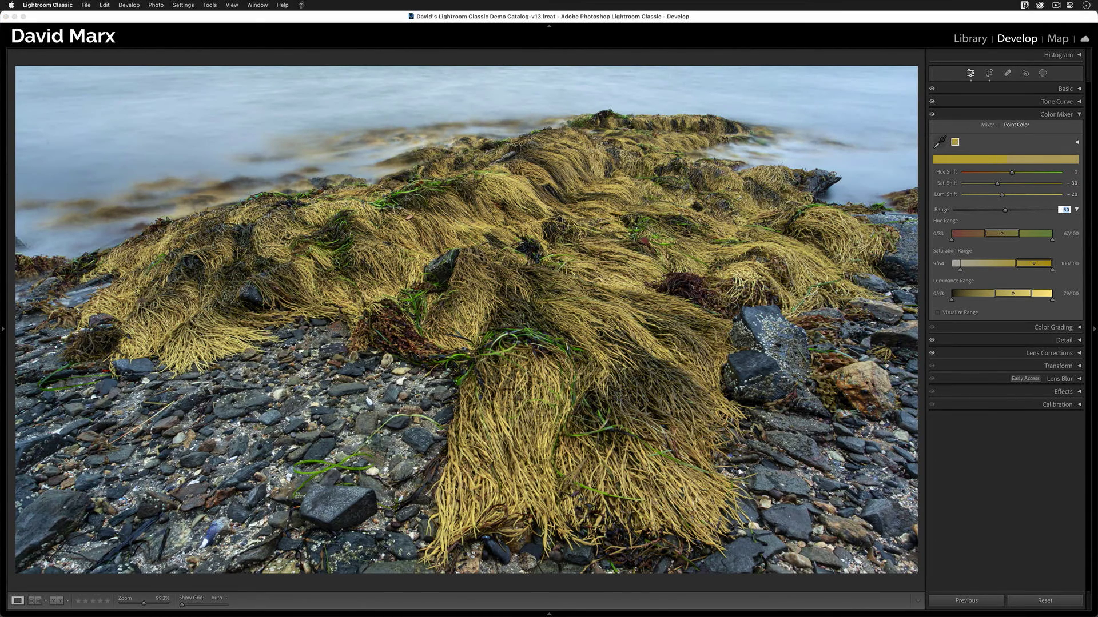
left_click_drag(1014, 210, 1010, 212)
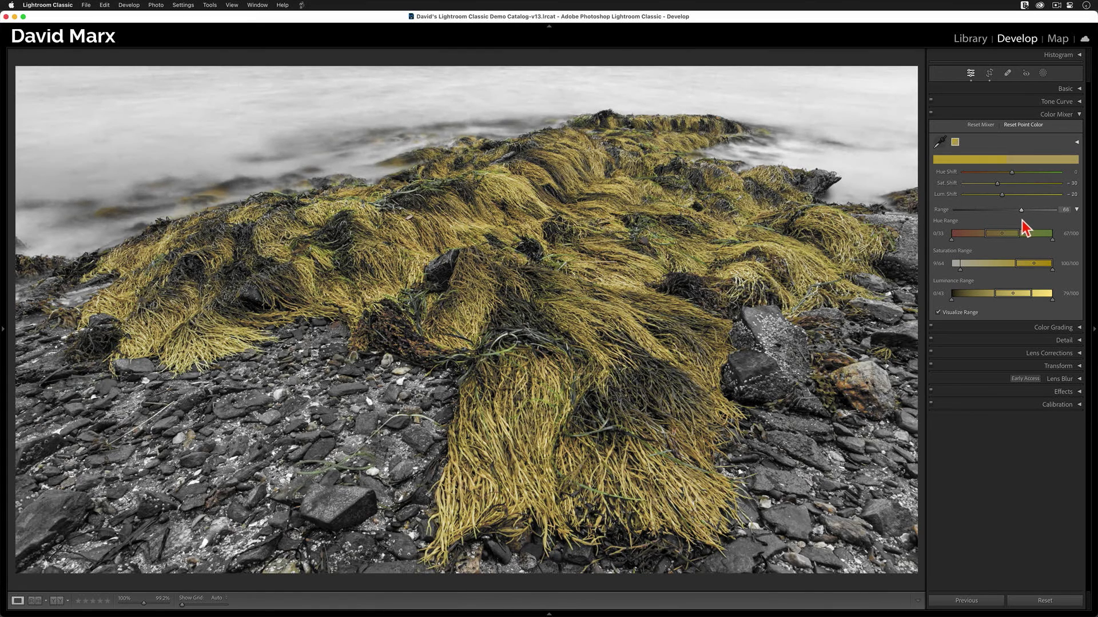
- Check the original, then sample the green seagrass as a second point color
left_click(932, 114)
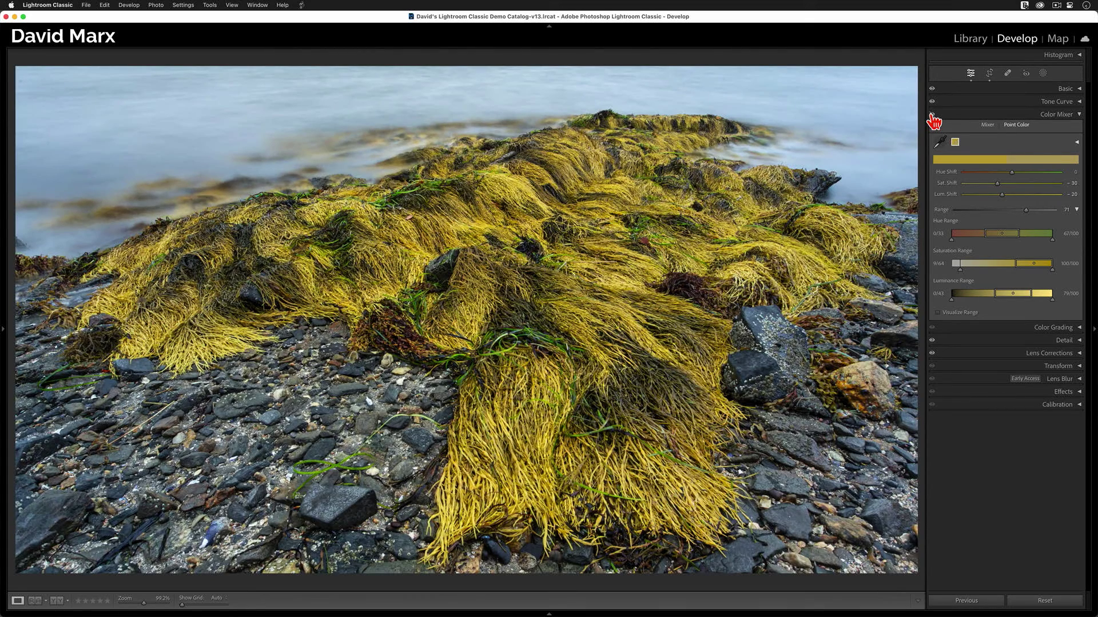
left_click(932, 114)
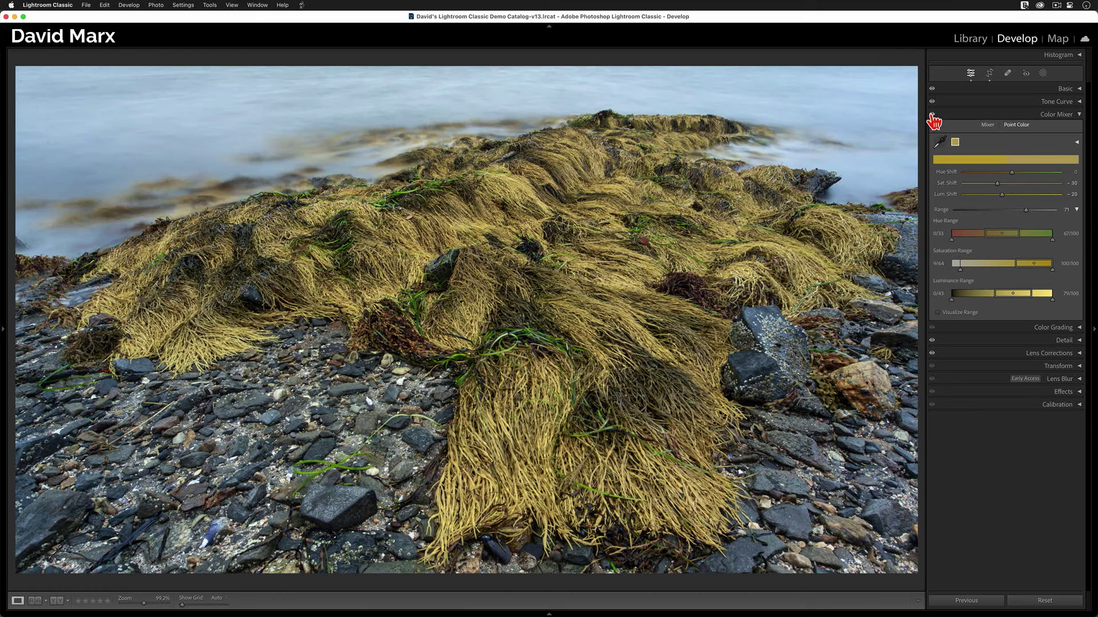
left_click(940, 144)
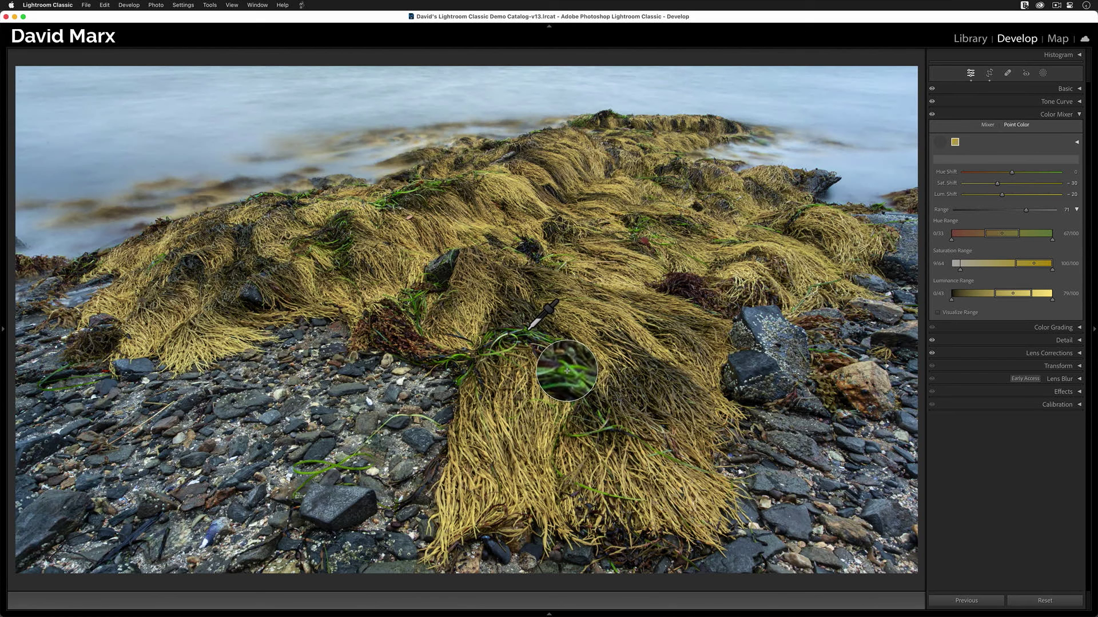
left_click(527, 329)
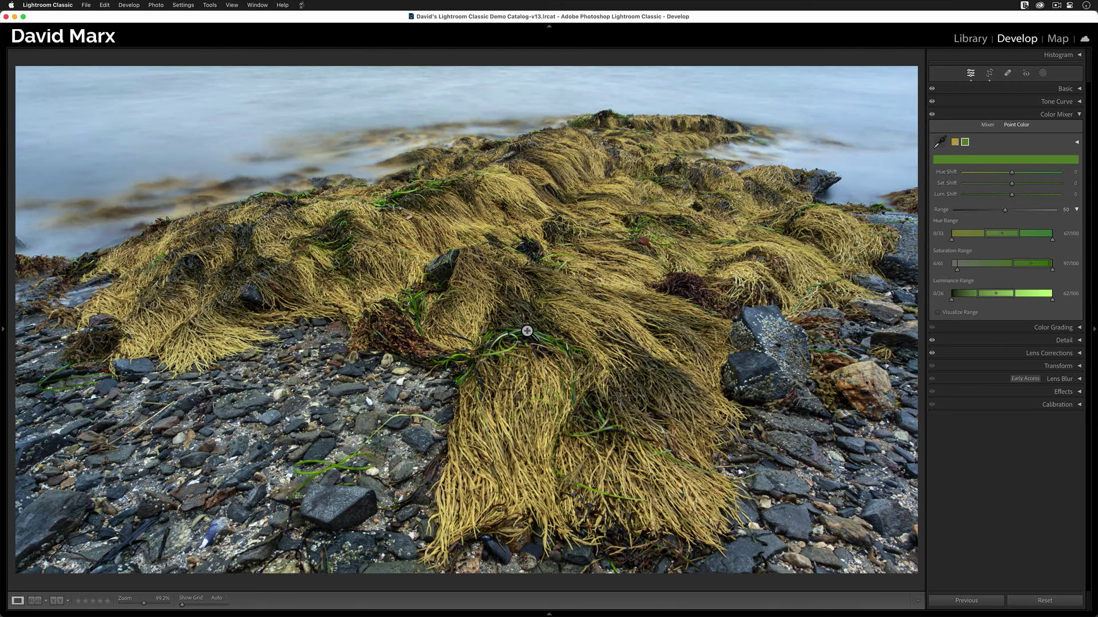
- Give the green point color Hue Shift 70, Sat. Shift 50 and Lum. Shift 8
left_click(1074, 172)
type("70")
key("Tab")
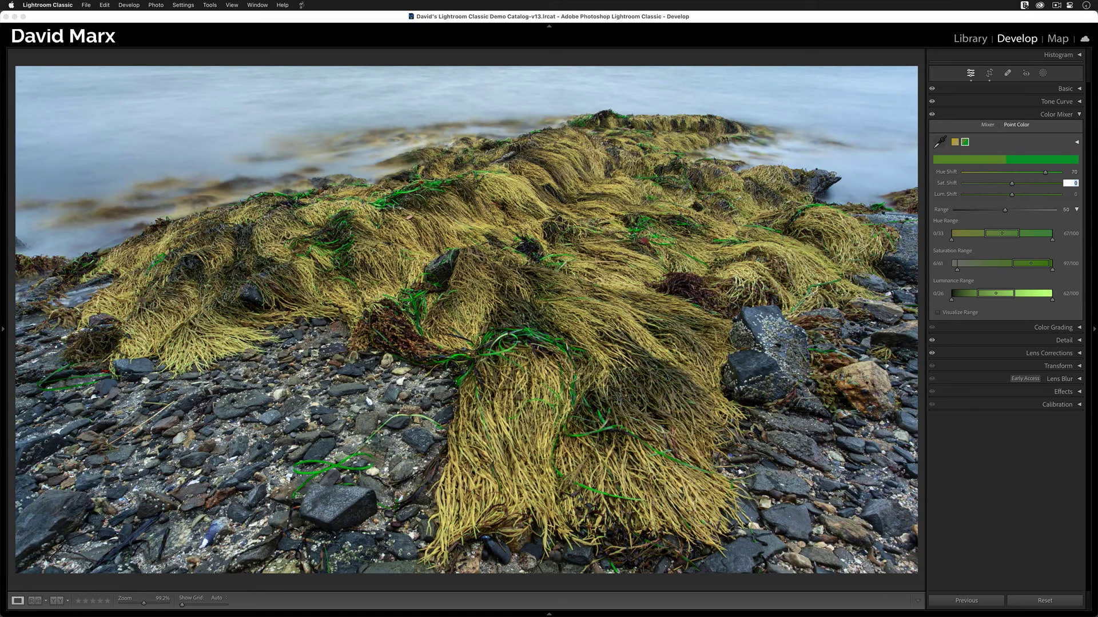
type("50")
key("Tab")
type("8")
key("Tab")
- Narrow the green range to exclude yellower hues, lower the hue shift to 60 and luminance near zero
left_click_drag(1004, 213, 999, 223)
left_click_drag(951, 241, 957, 274)
left_click_drag(1045, 174, 1041, 174)
left_click_drag(1017, 195, 1011, 194)
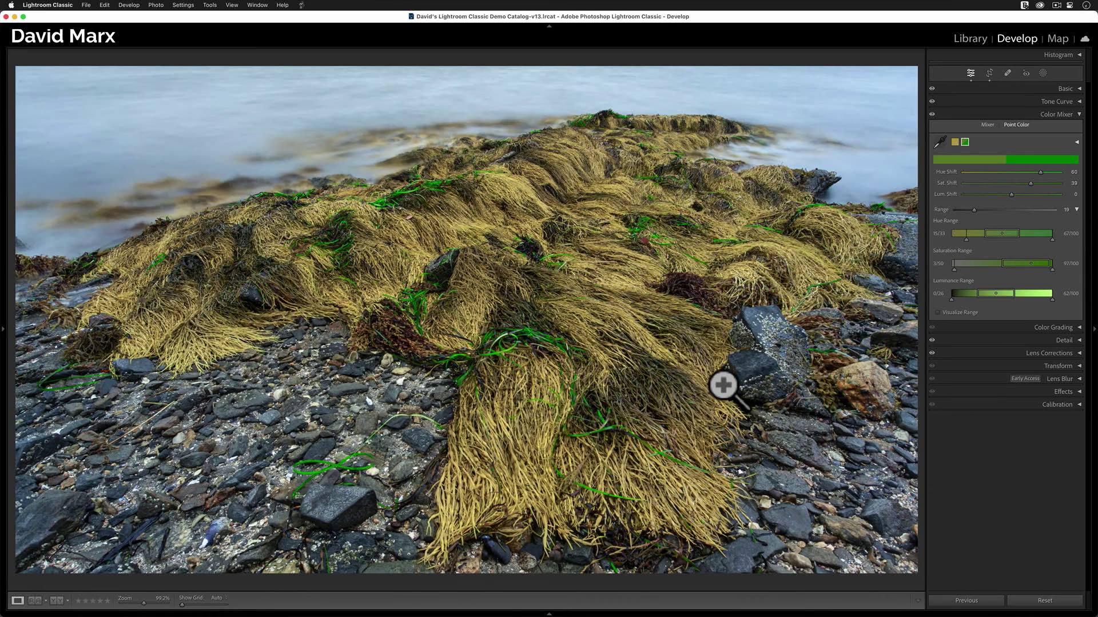
- Compare Before/After with panels hidden, inspecting the kelp and seagrass at 1:1, then return to the single edited view
key("y")
key("shift+Tab")
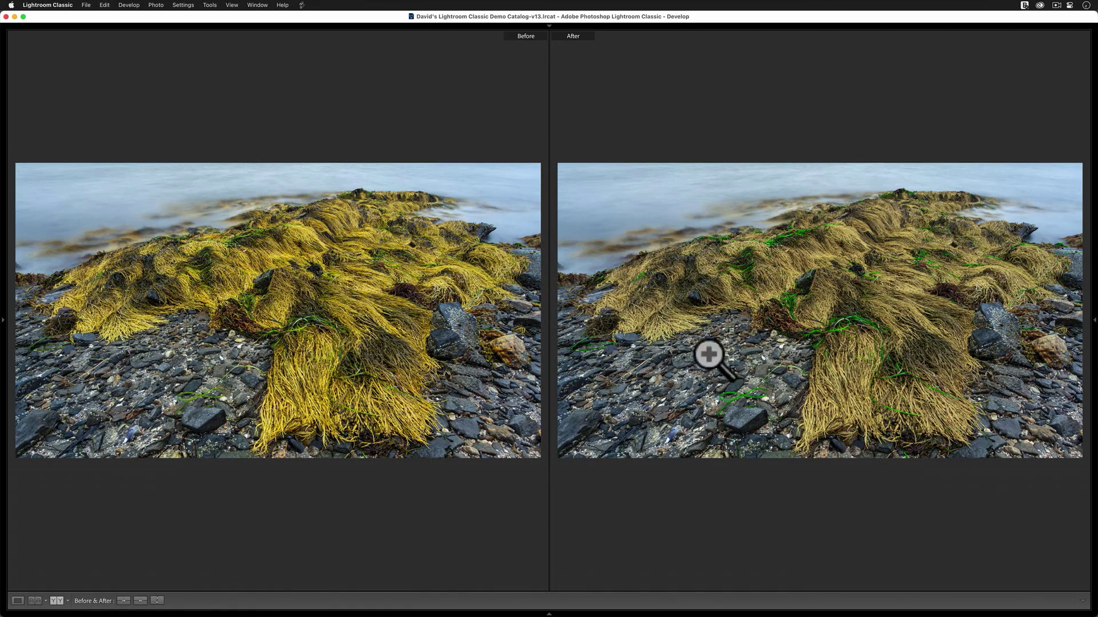
left_click(708, 353)
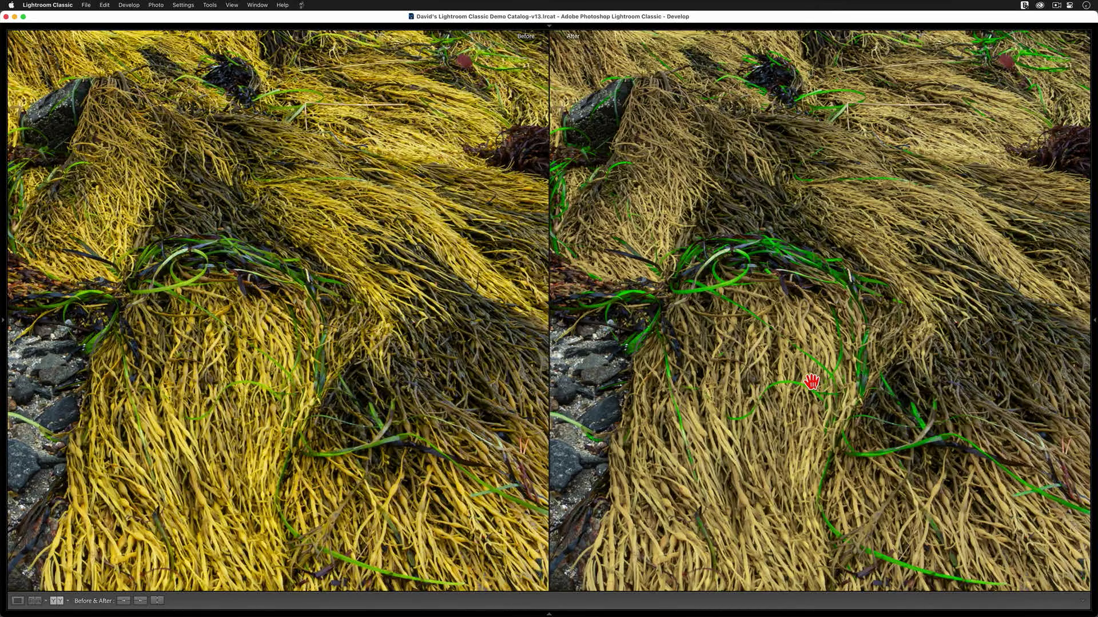
left_click_drag(383, 507, 392, 297)
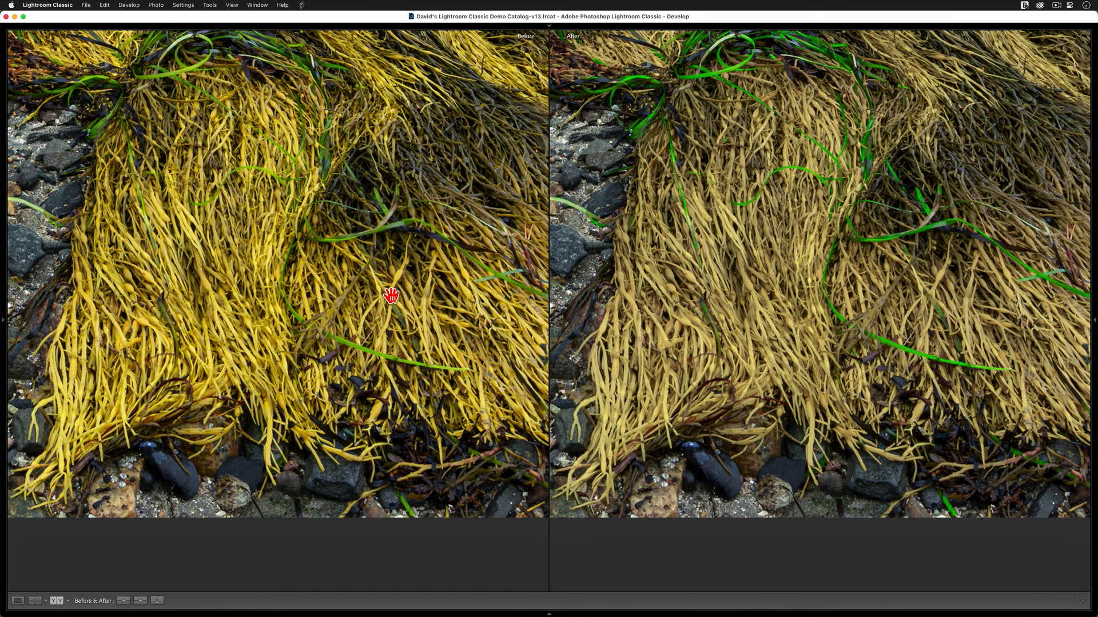
left_click(391, 295)
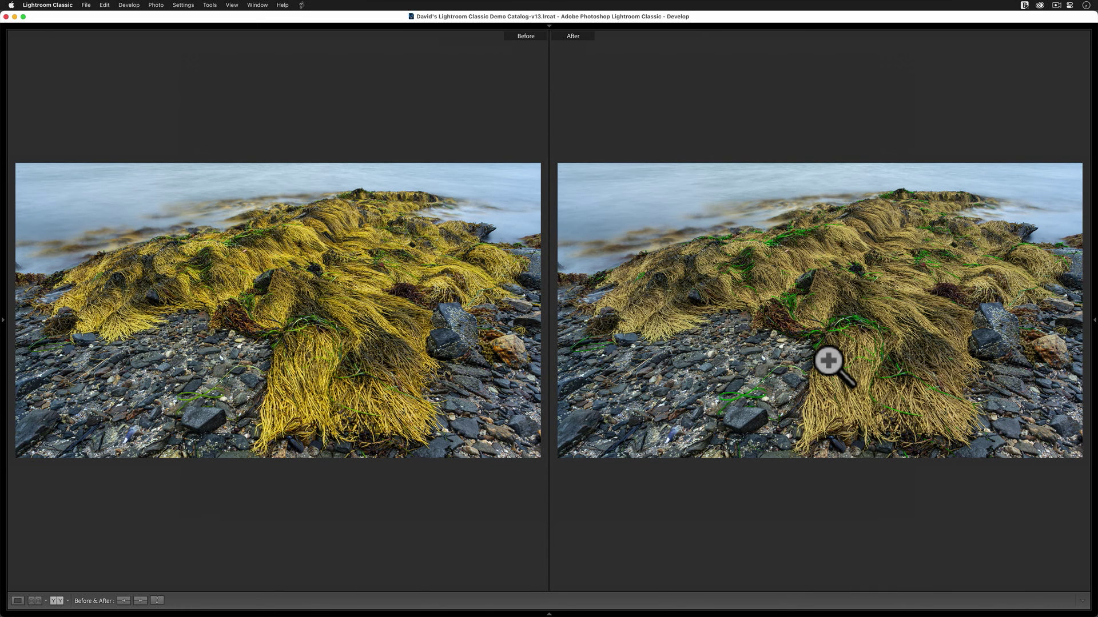
key("y")
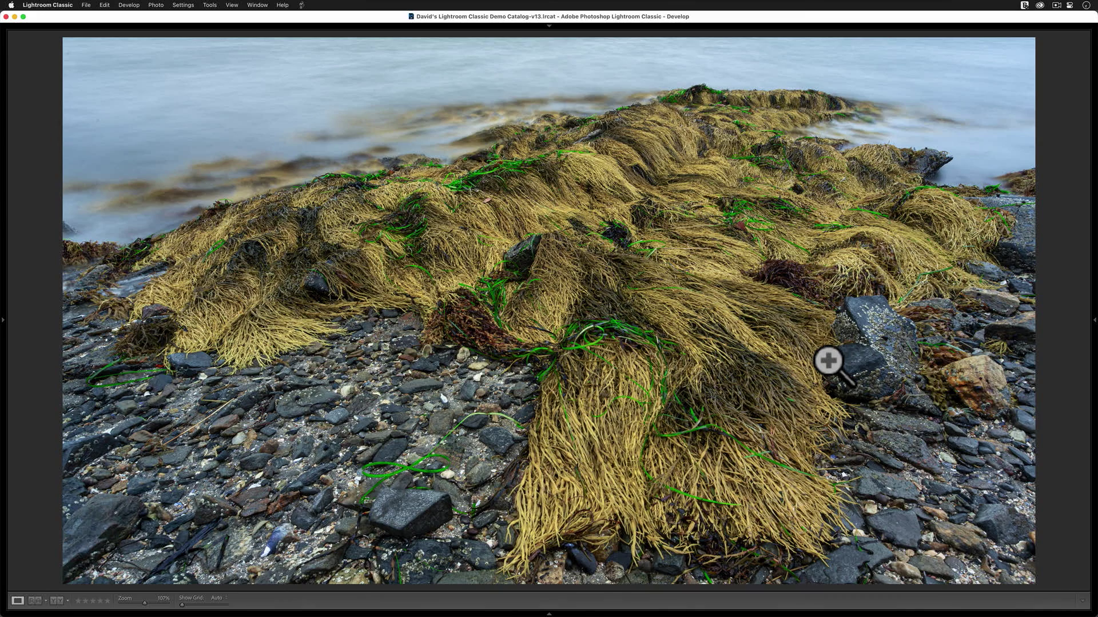
- Restore the right panel and toggle the Color Mixer off and back on to compare the shoreline edit
left_click(1094, 323)
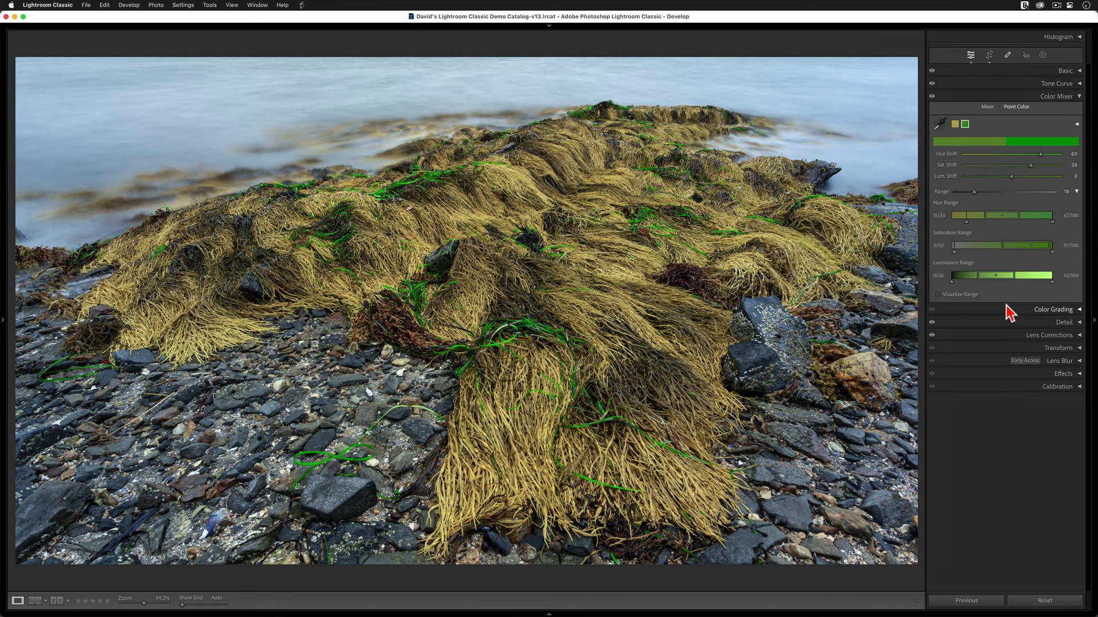
left_click(932, 97)
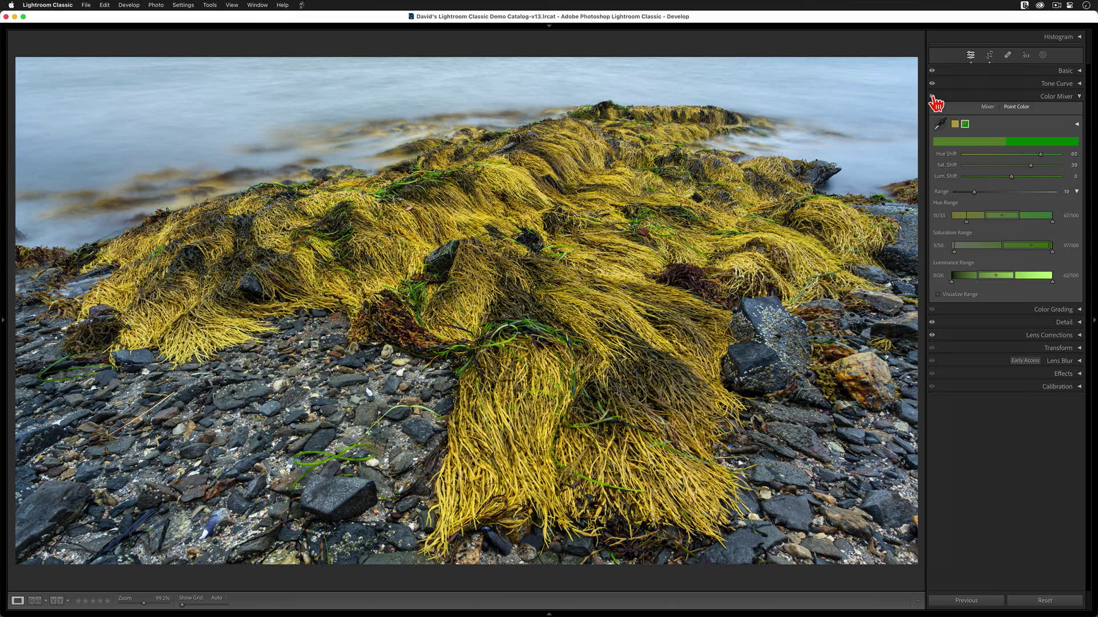
left_click(932, 96)
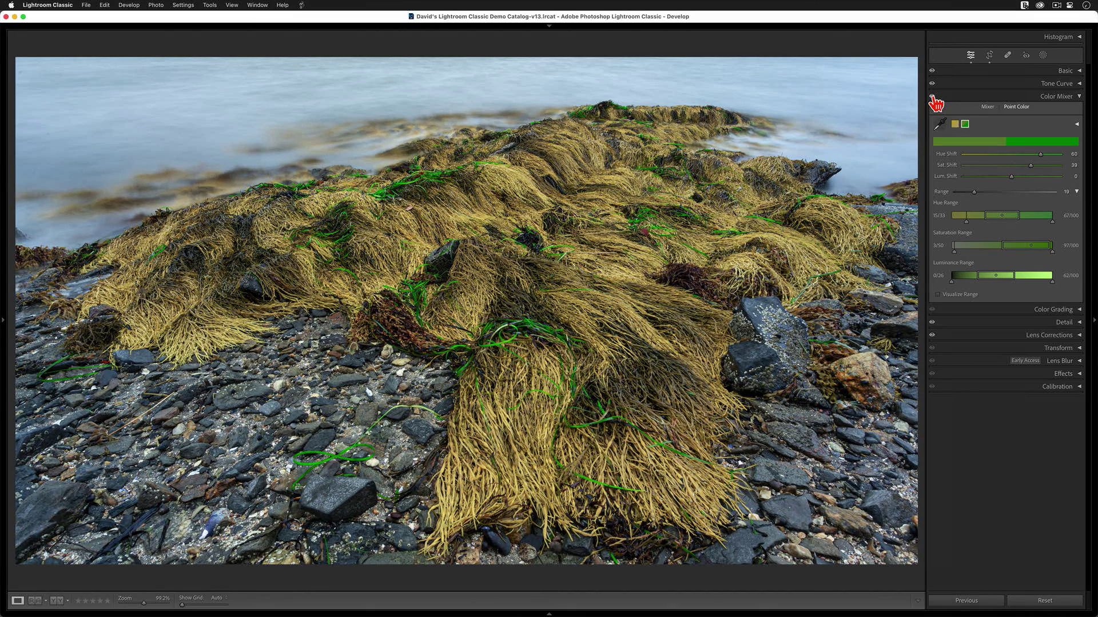